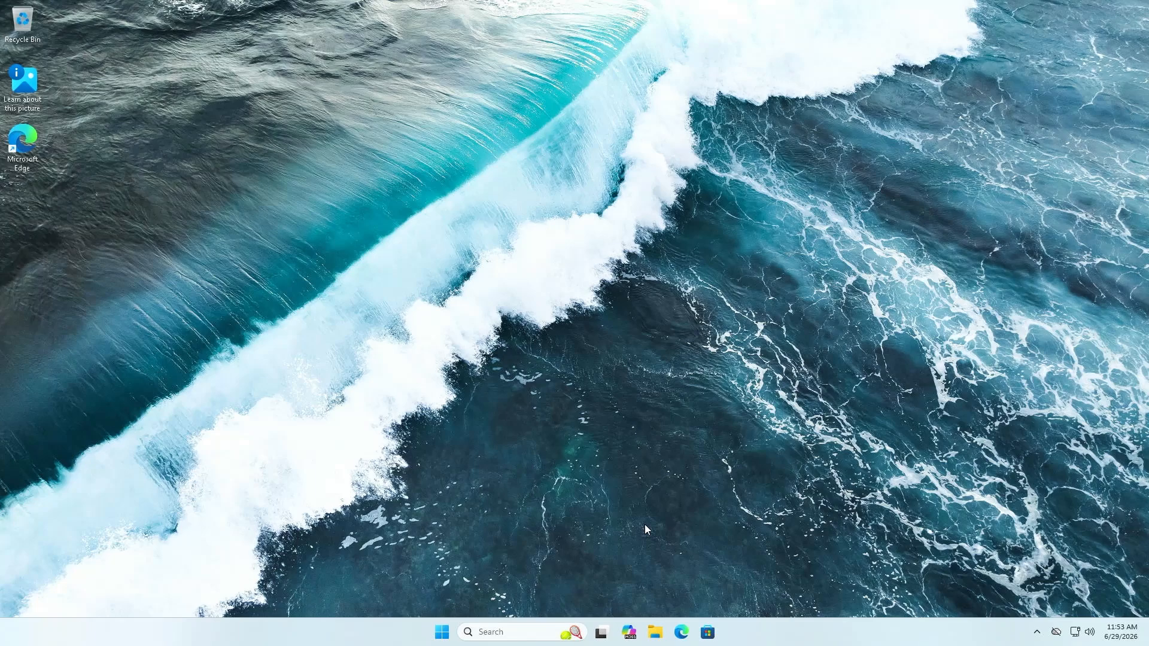
Find and open the Windows Disk Management tool.
key("super")
type("disk")
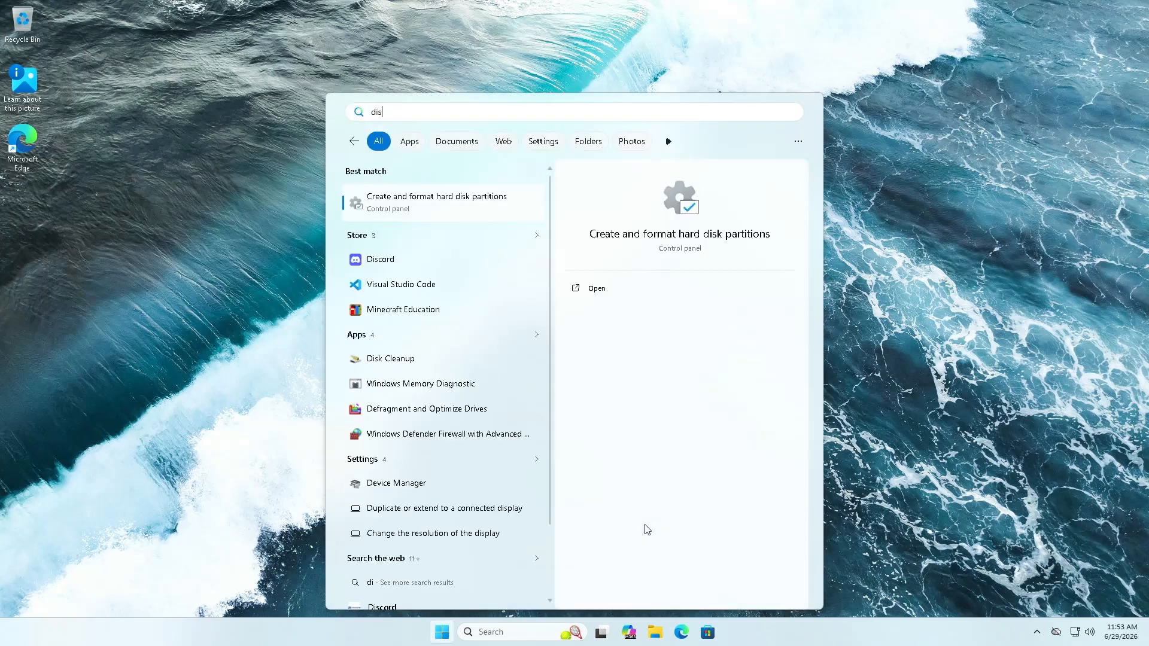
type(" management")
key("Return")
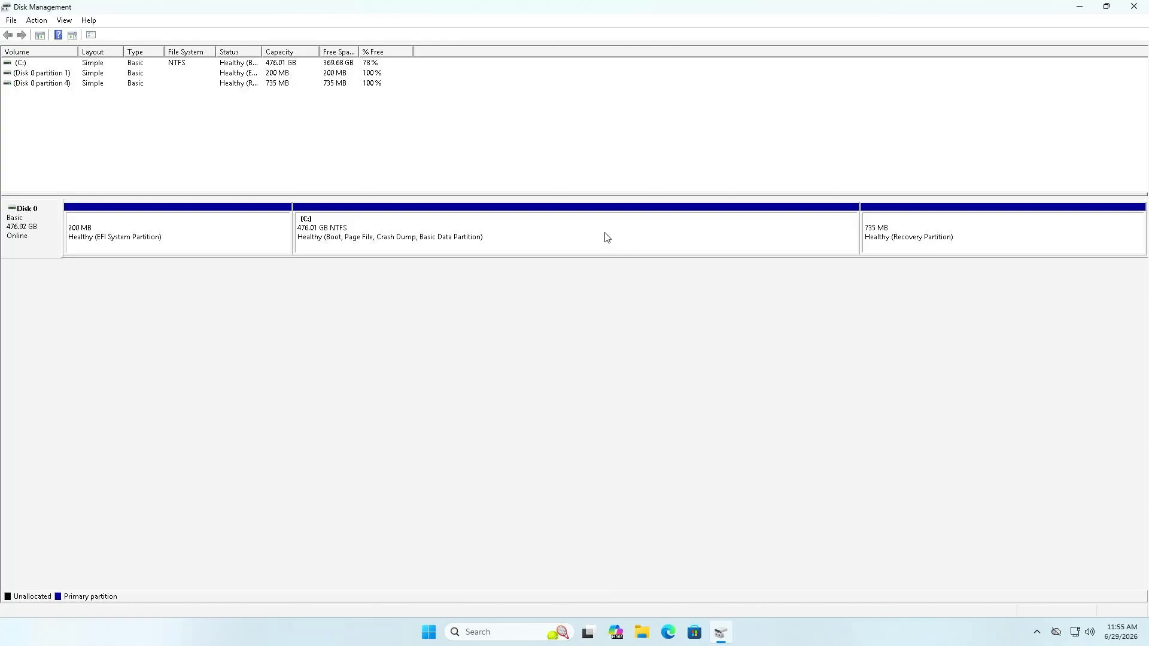
Check how far the C: volume can be shrunk, then close the shrink settings without applying them.
left_click(607, 238)
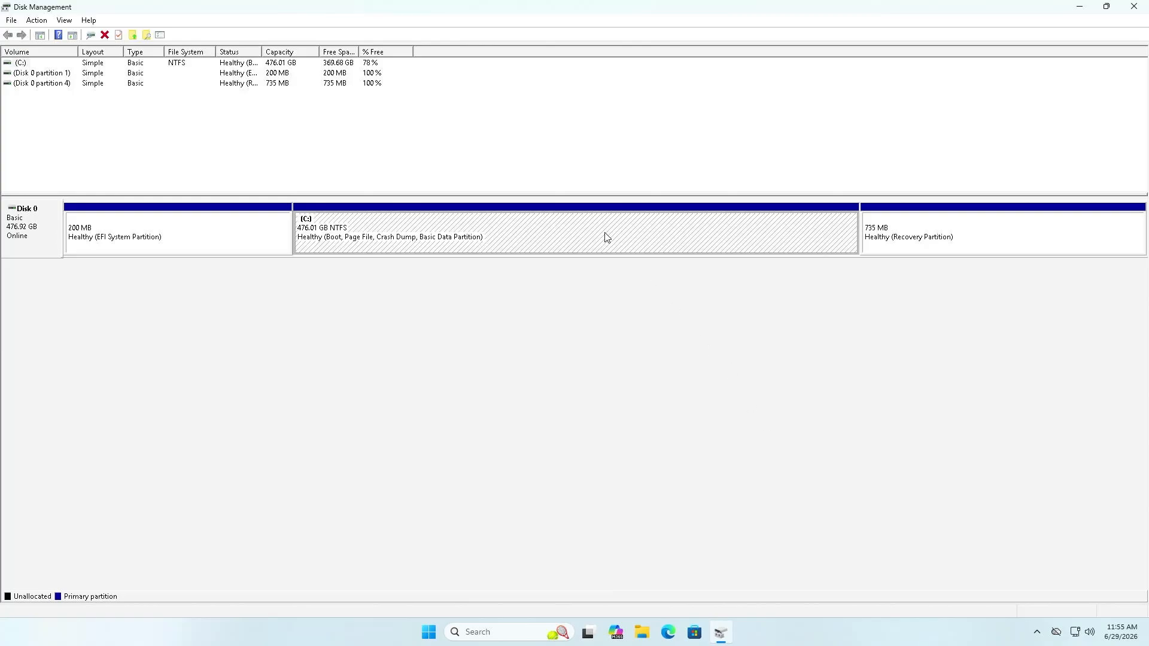
right_click(607, 237)
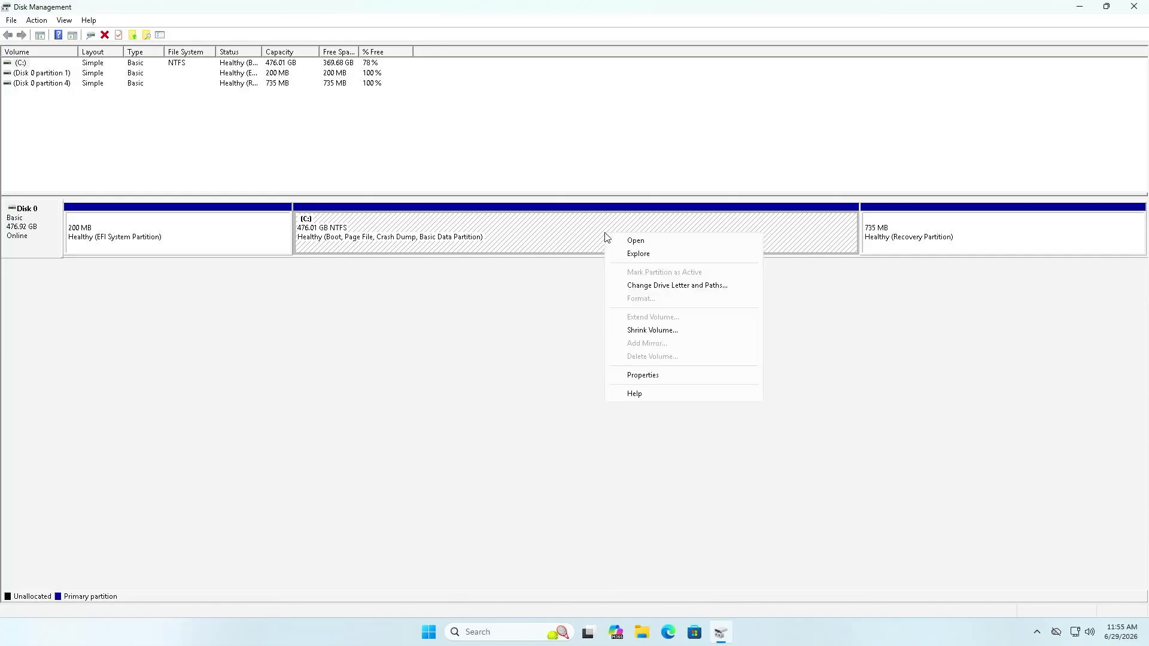
left_click(654, 333)
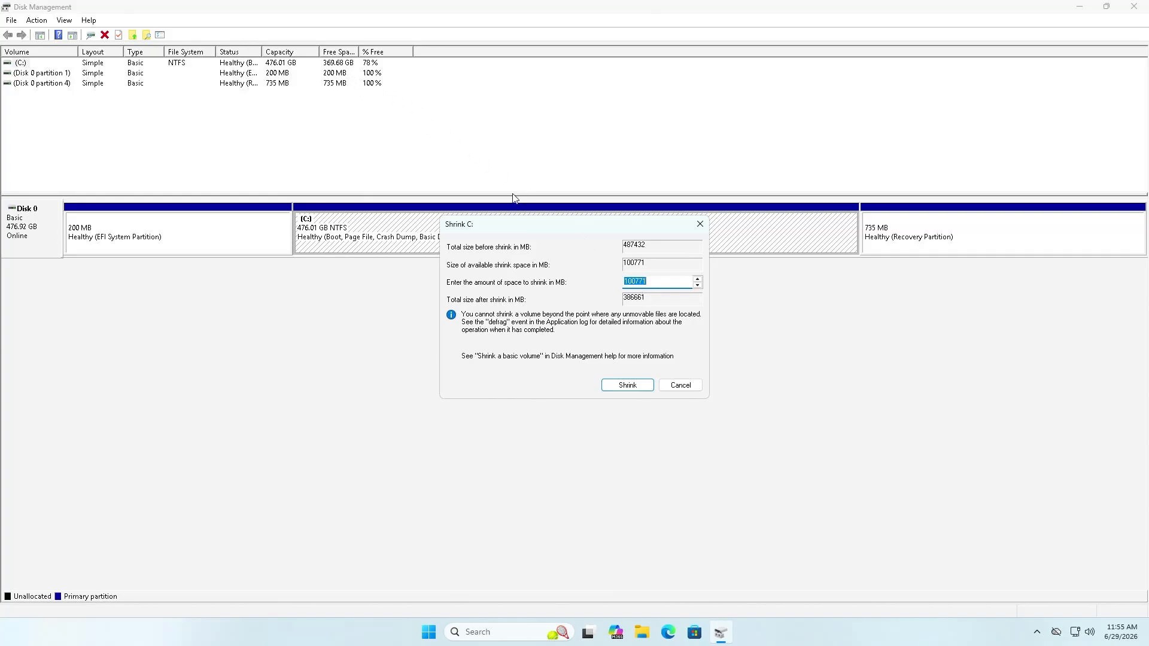
left_click(678, 385)
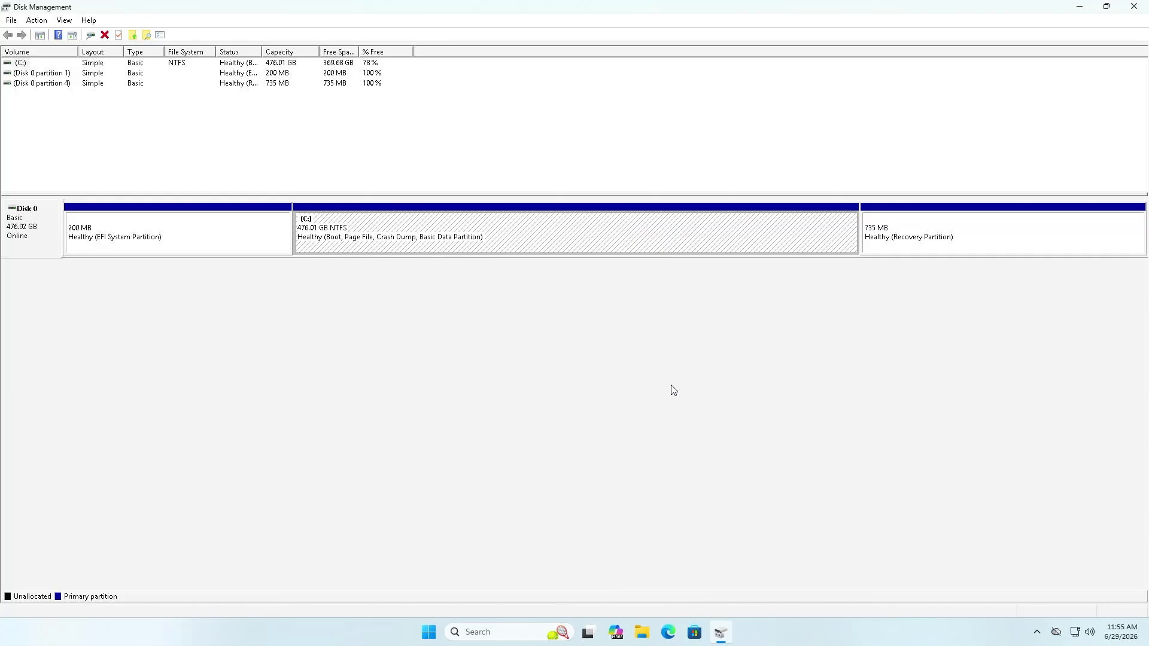
Examine the used and free space in the C: volume's properties, then close them unchanged.
right_click(585, 240)
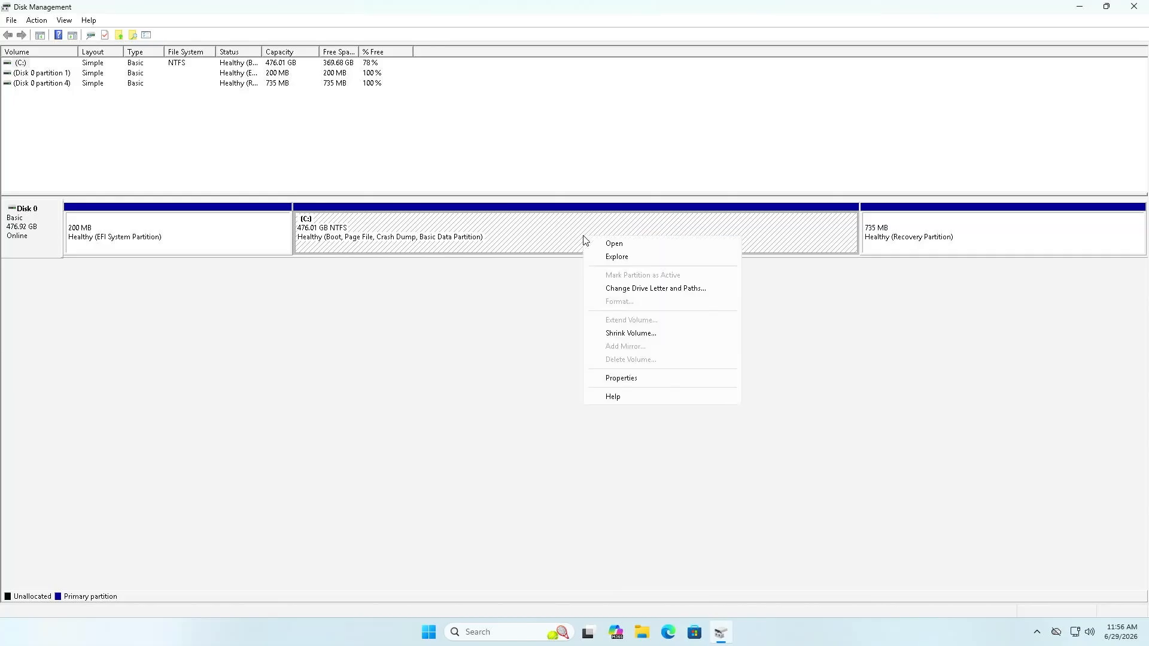
left_click(653, 385)
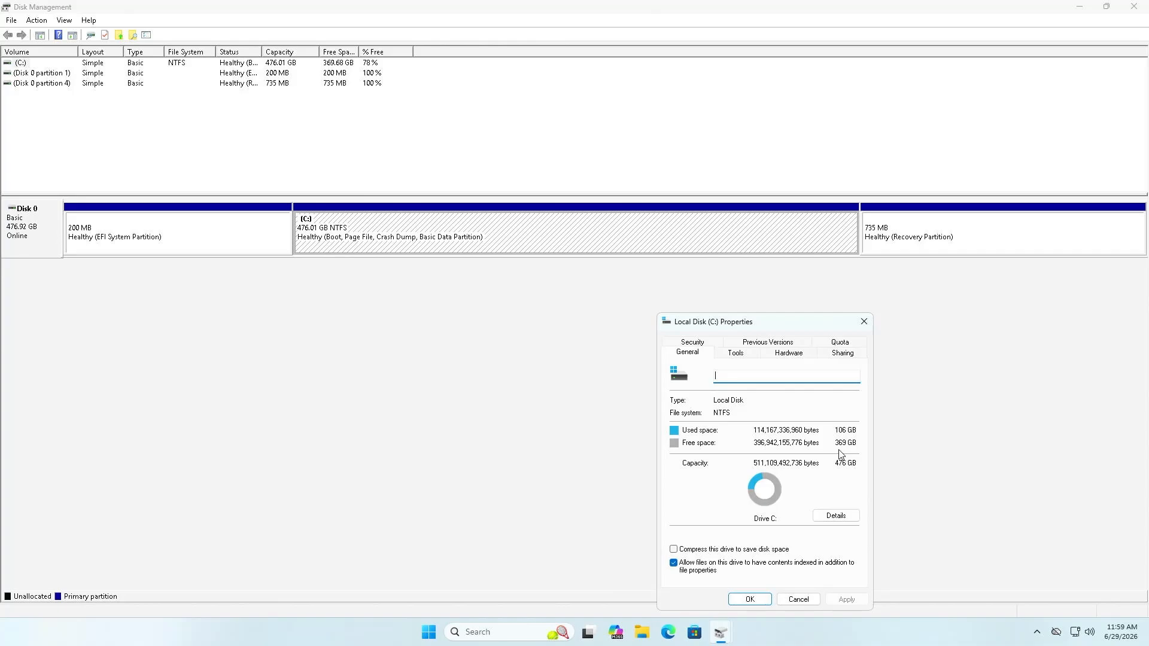
left_click(798, 599)
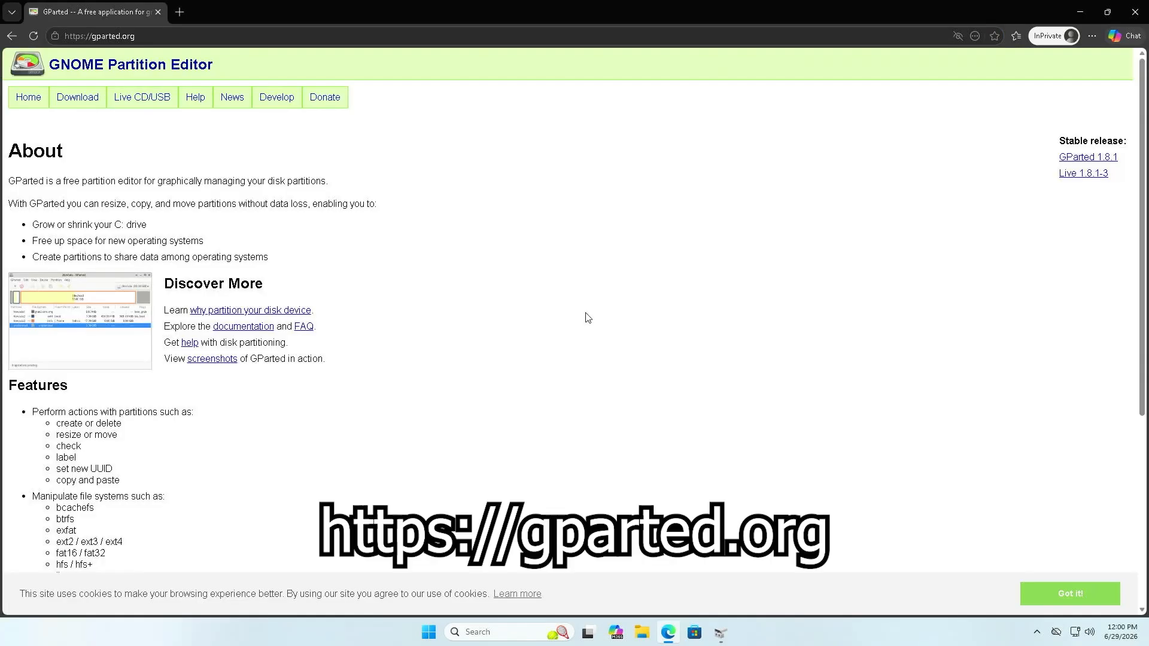
Open the GParted download page, and go to the latest releases list on rufus.ie.
left_click(92, 102)
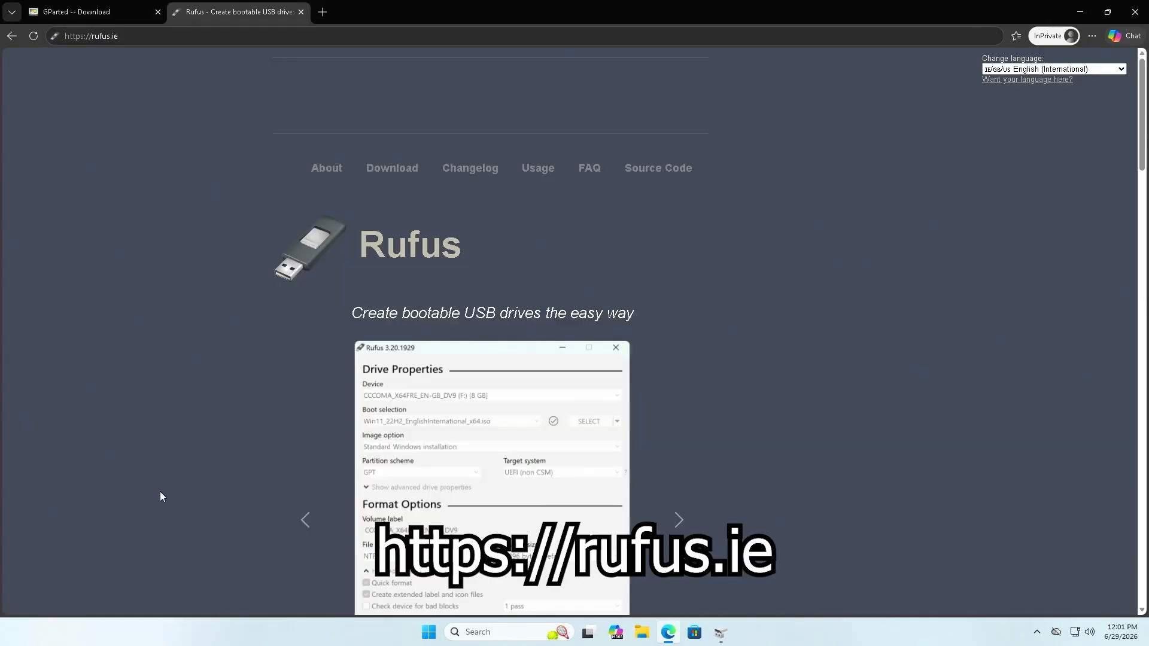
scroll(167, 483, "down", 8)
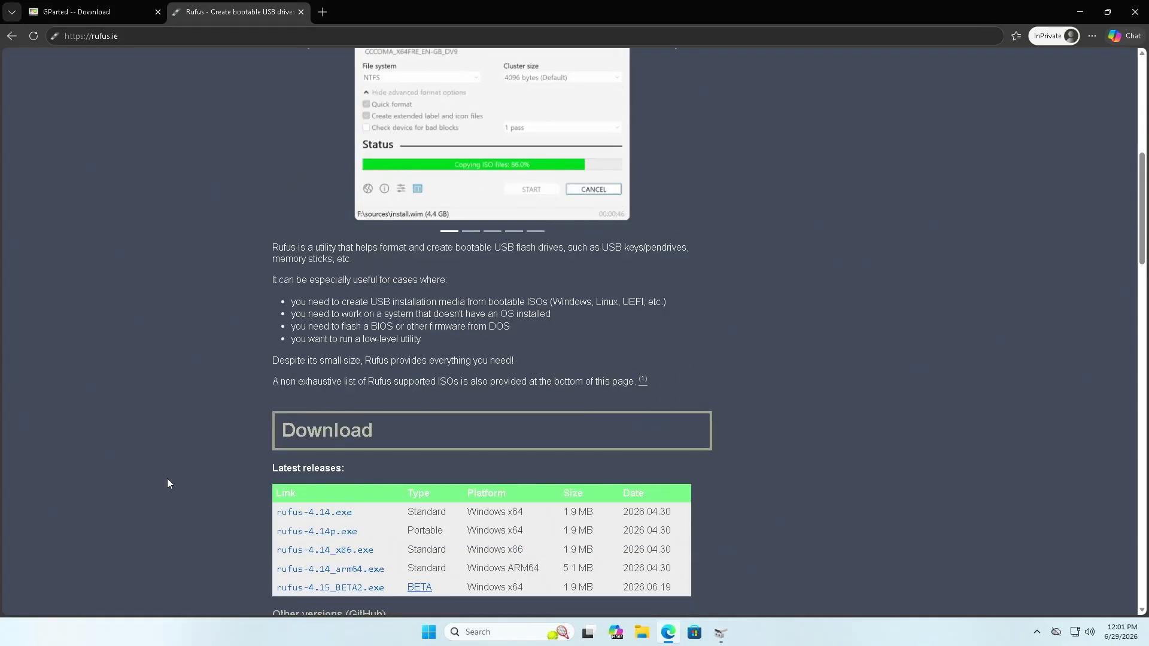
scroll(167, 484, "down", 1)
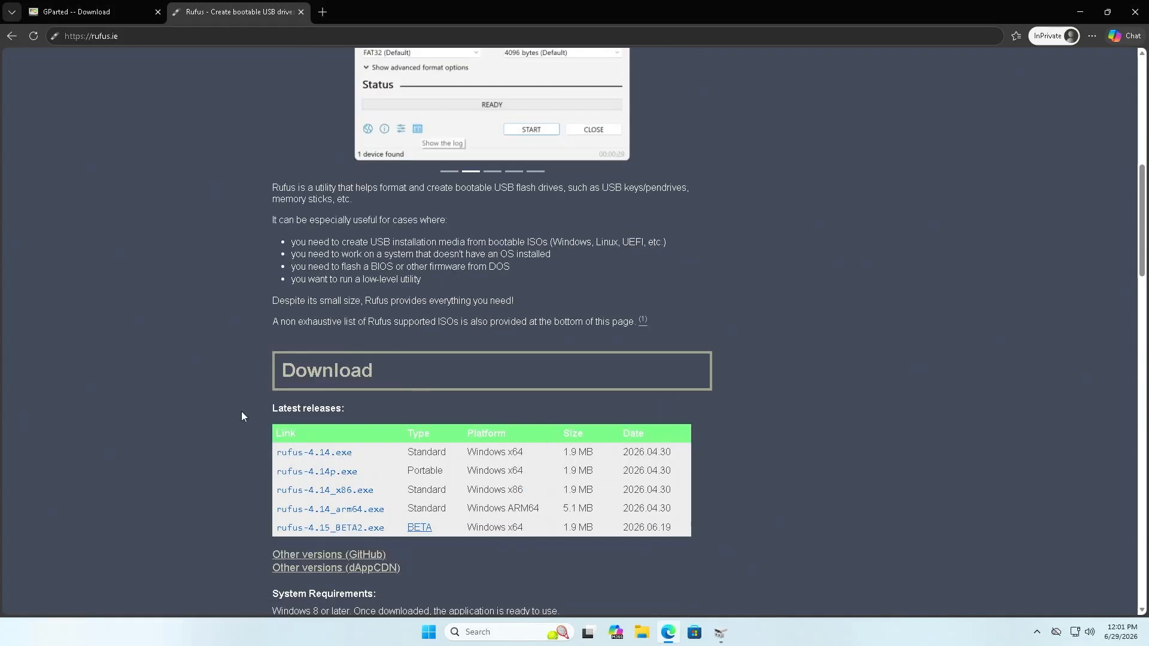
Run rufus-4.14p from the Downloads folder, allowing it to change the device and check for updates online.
left_click(642, 633)
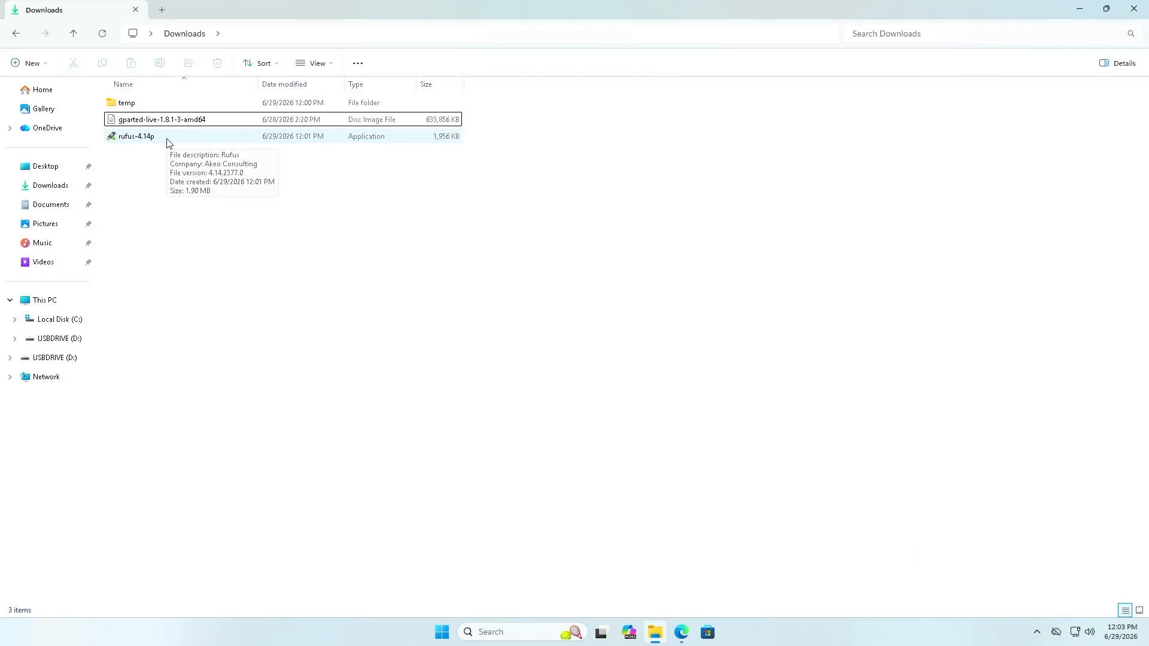
double_click(168, 143)
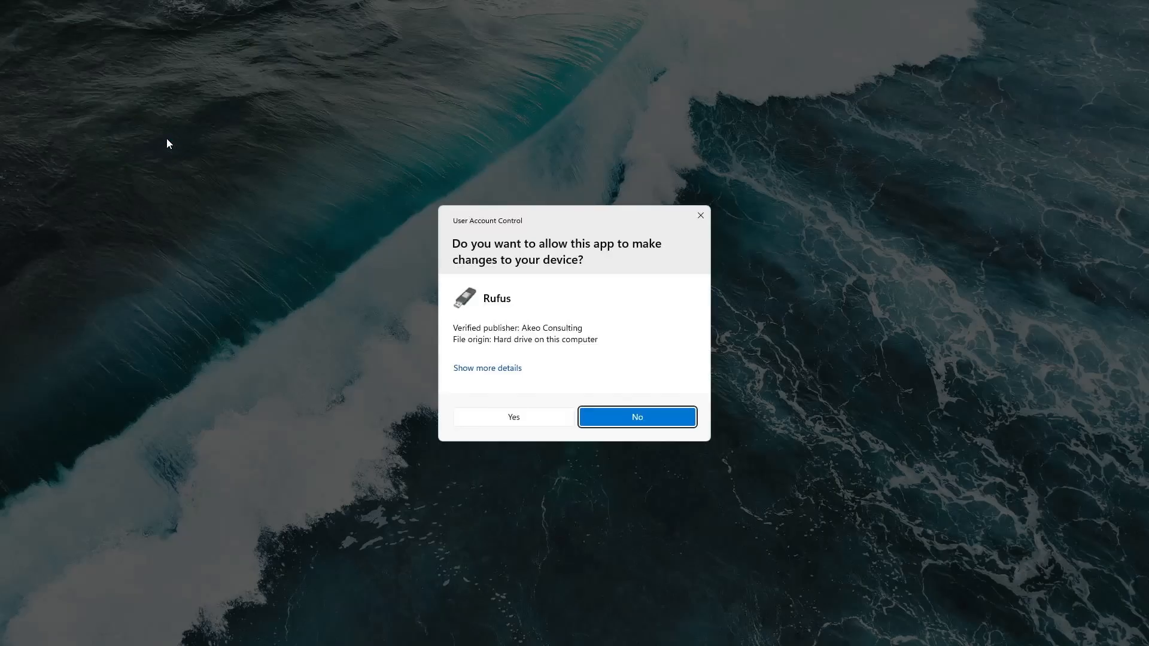
left_click(509, 421)
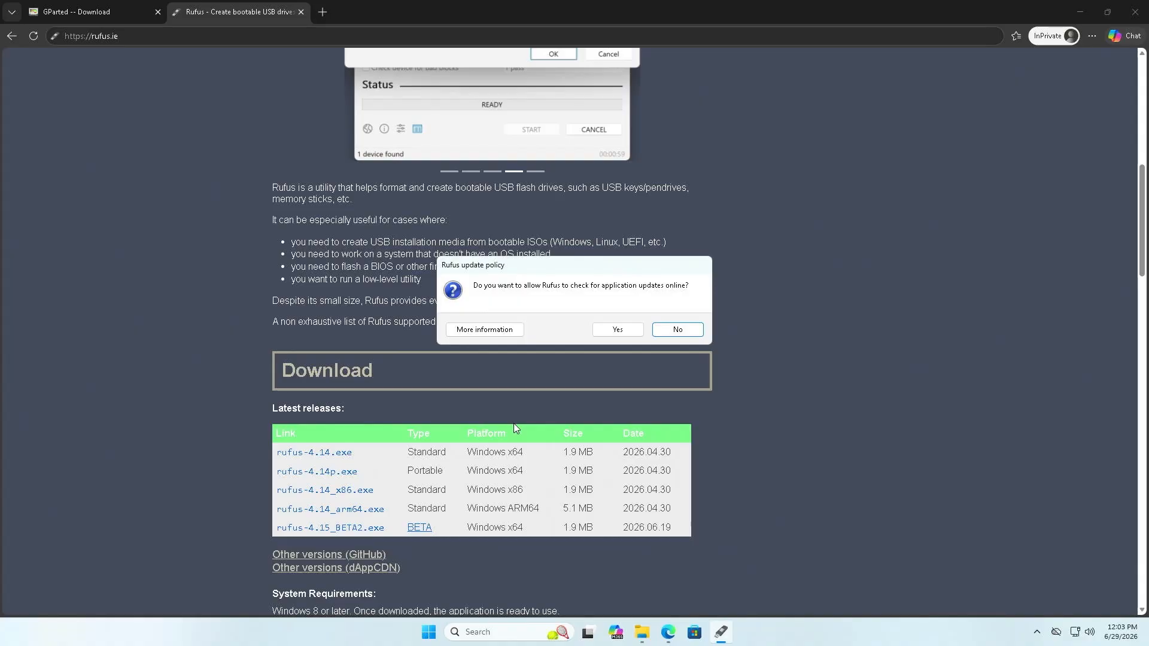
left_click(618, 330)
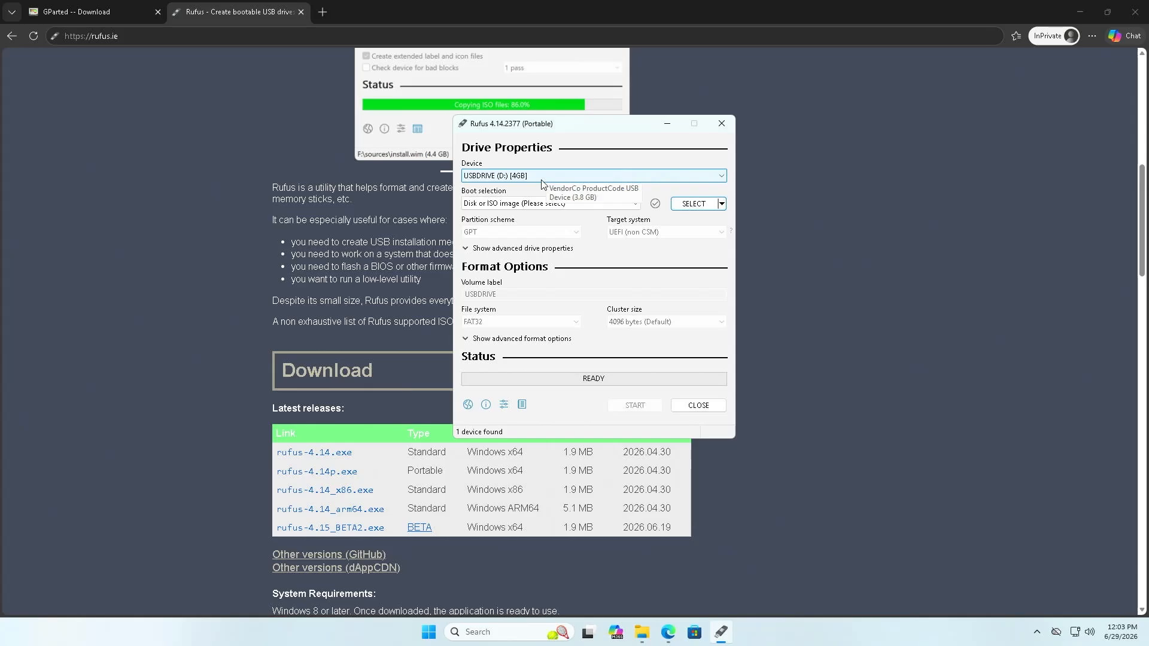
Load gparted-live-1.8.1-3-amd64 as the boot image and start writing it to USBDRIVE (D:) in ISO Image mode.
left_click(693, 209)
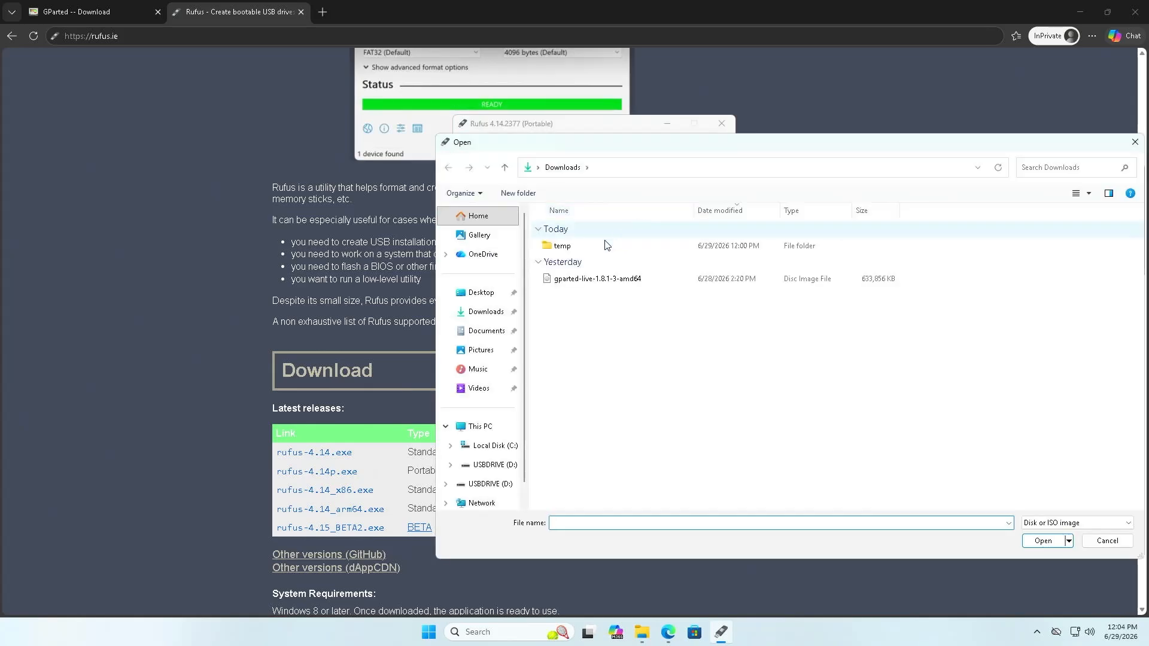
double_click(591, 279)
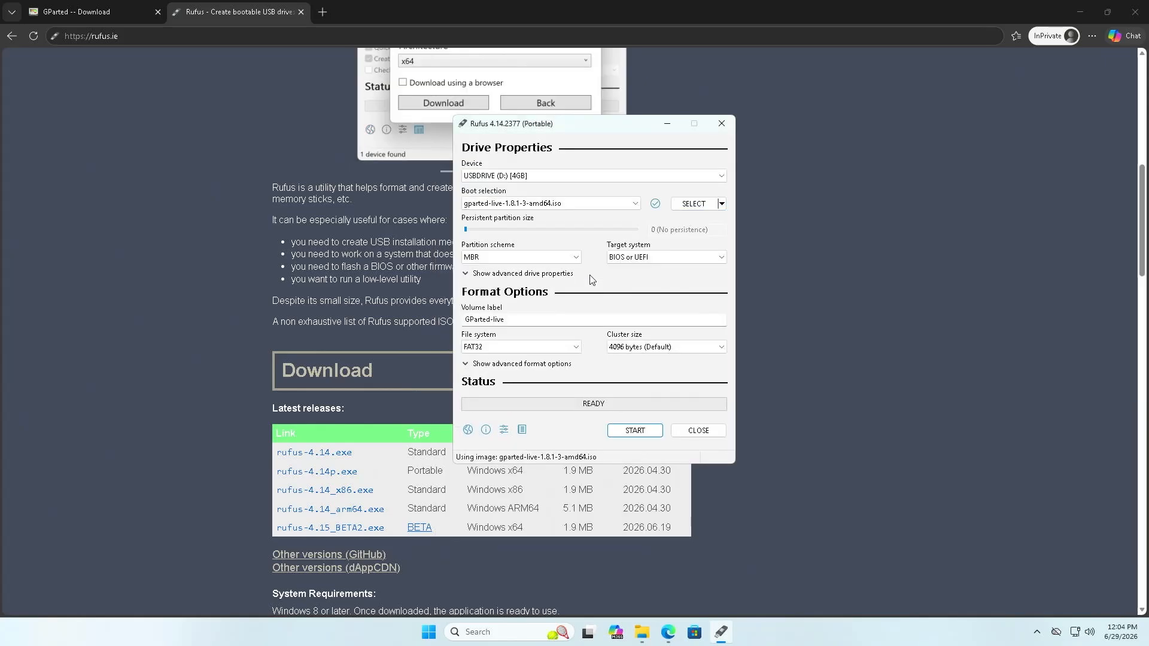
left_click(633, 432)
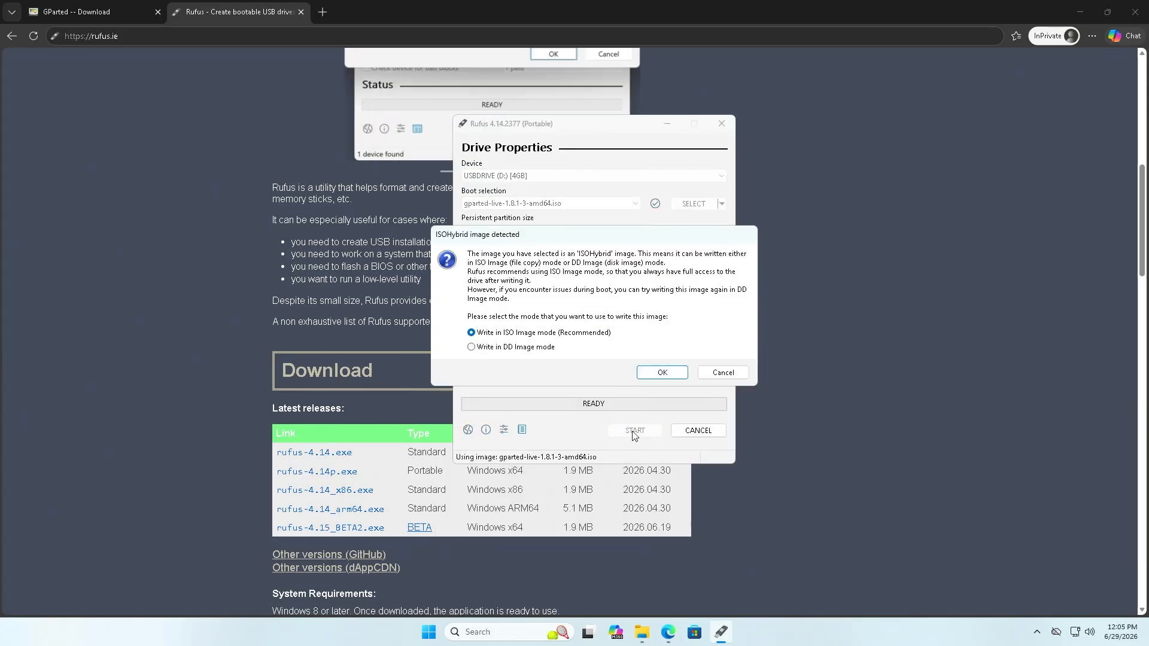
left_click(661, 373)
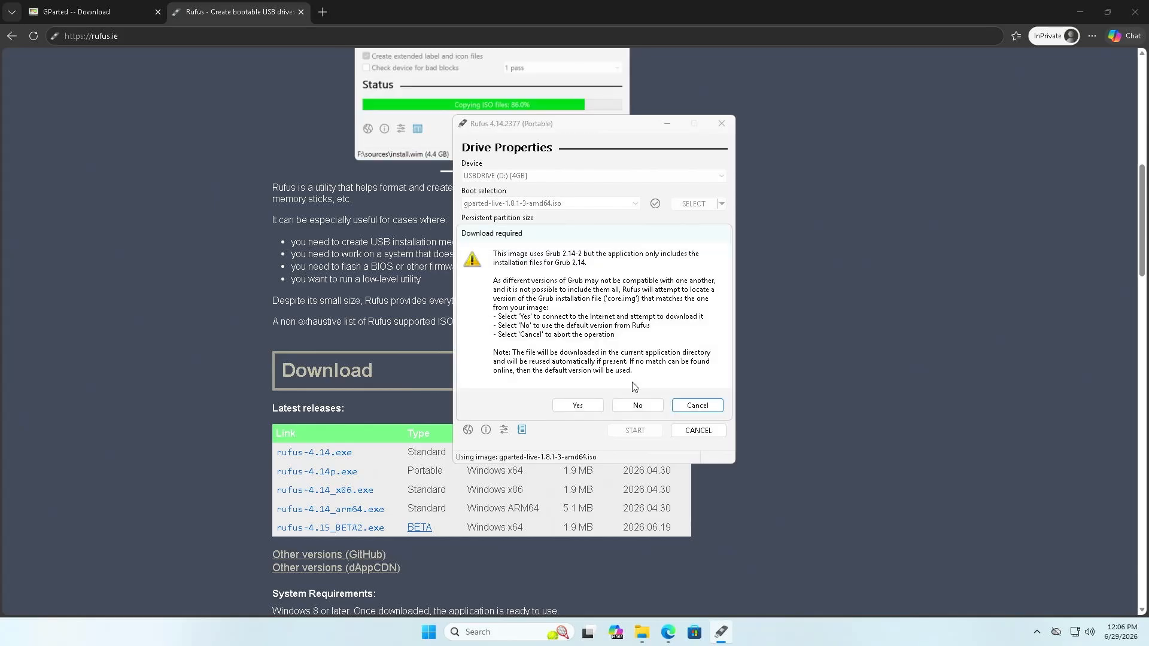
Allow the Grub and Syslinux file downloads, confirm erasing the USB drive, and close Rufus once writing is done.
left_click(589, 405)
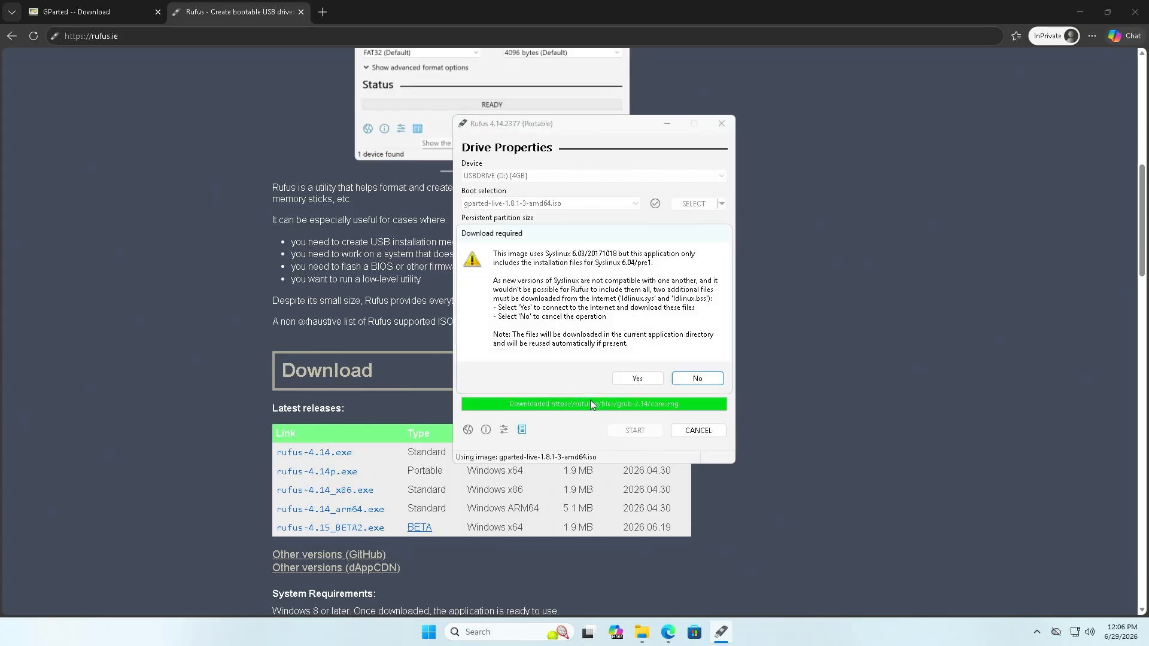
left_click(637, 378)
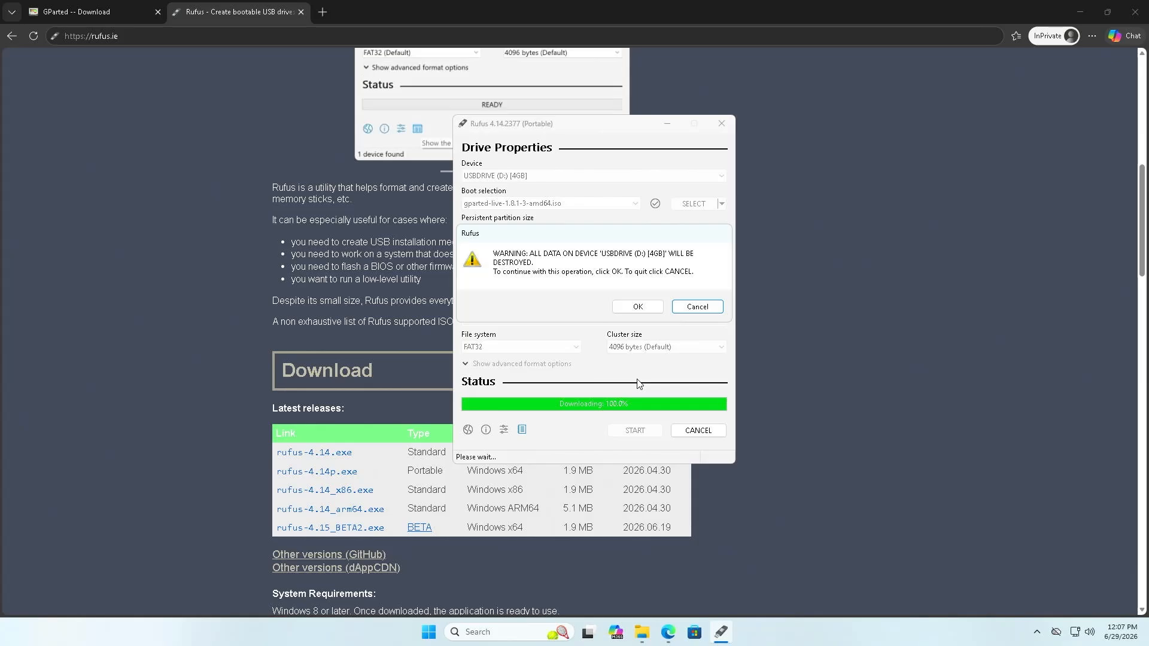
left_click(637, 307)
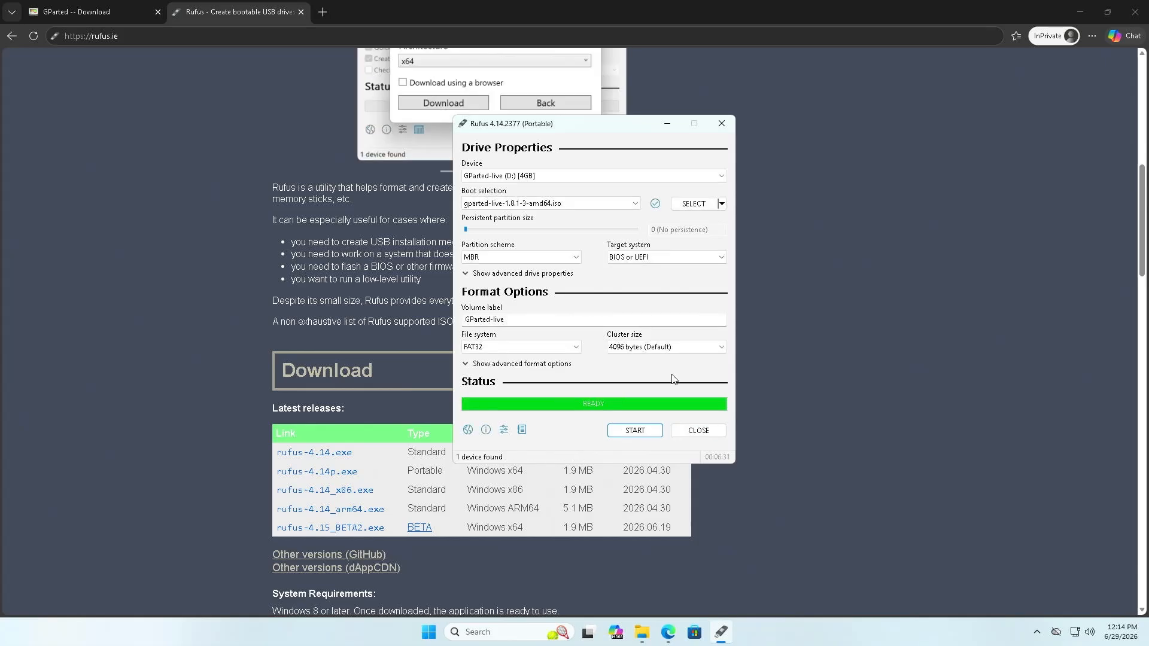
left_click(707, 435)
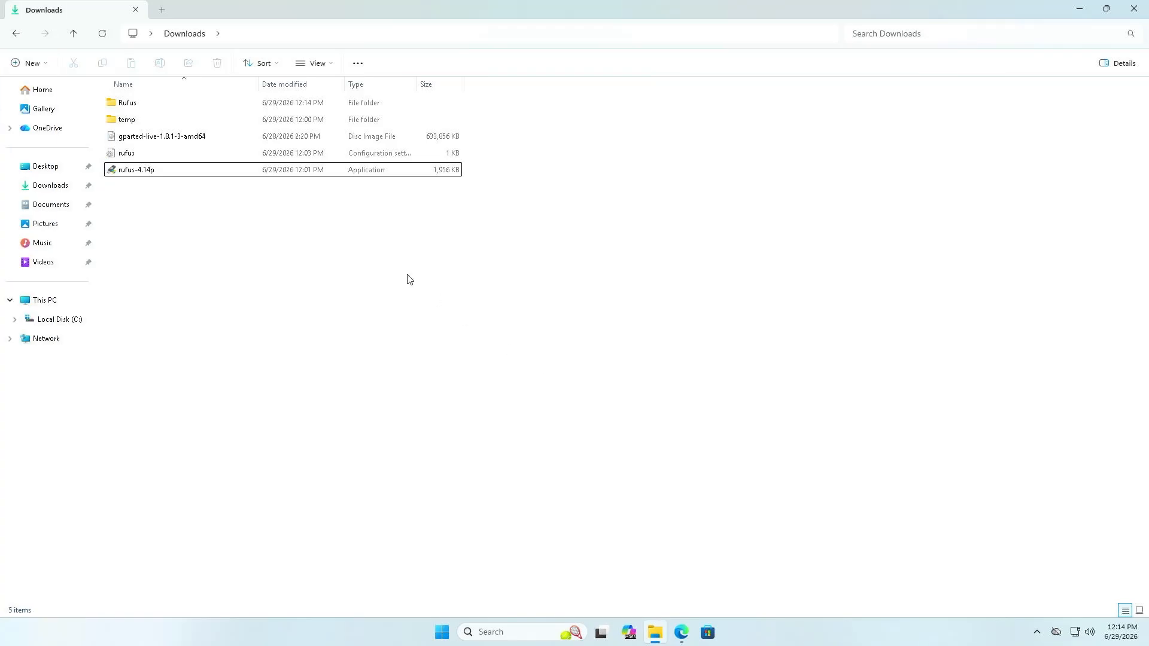
Mount the gparted-live-1.8.1-3-amd64 disc image from the Downloads folder as a virtual drive.
left_click(211, 141)
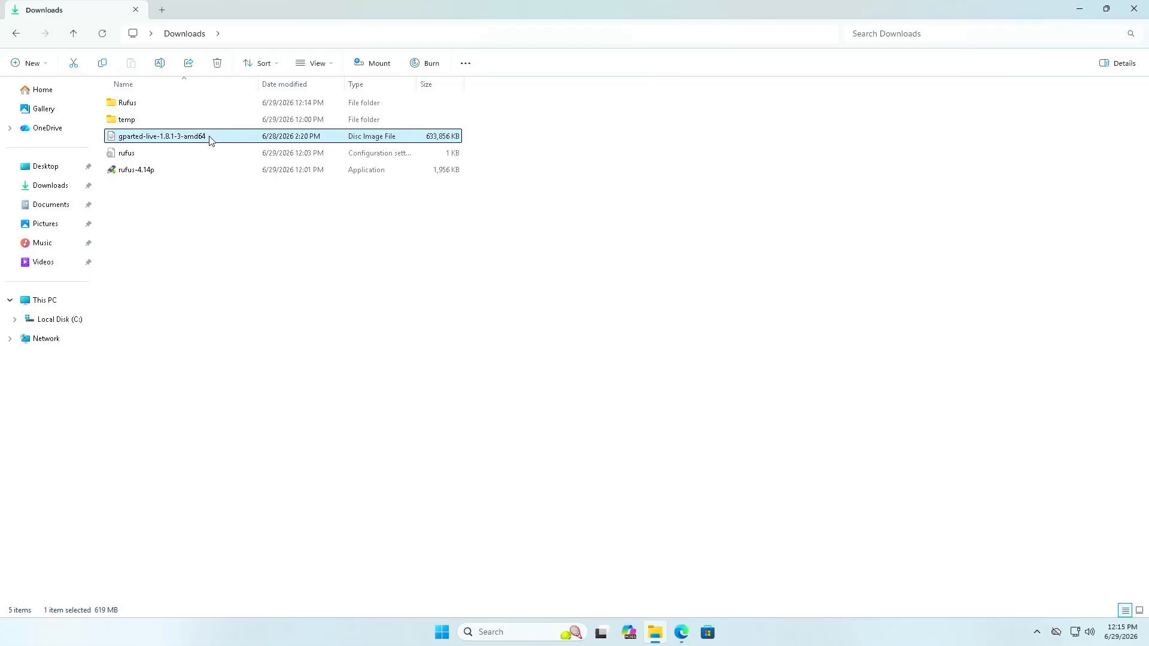
right_click(210, 141)
left_click(256, 183)
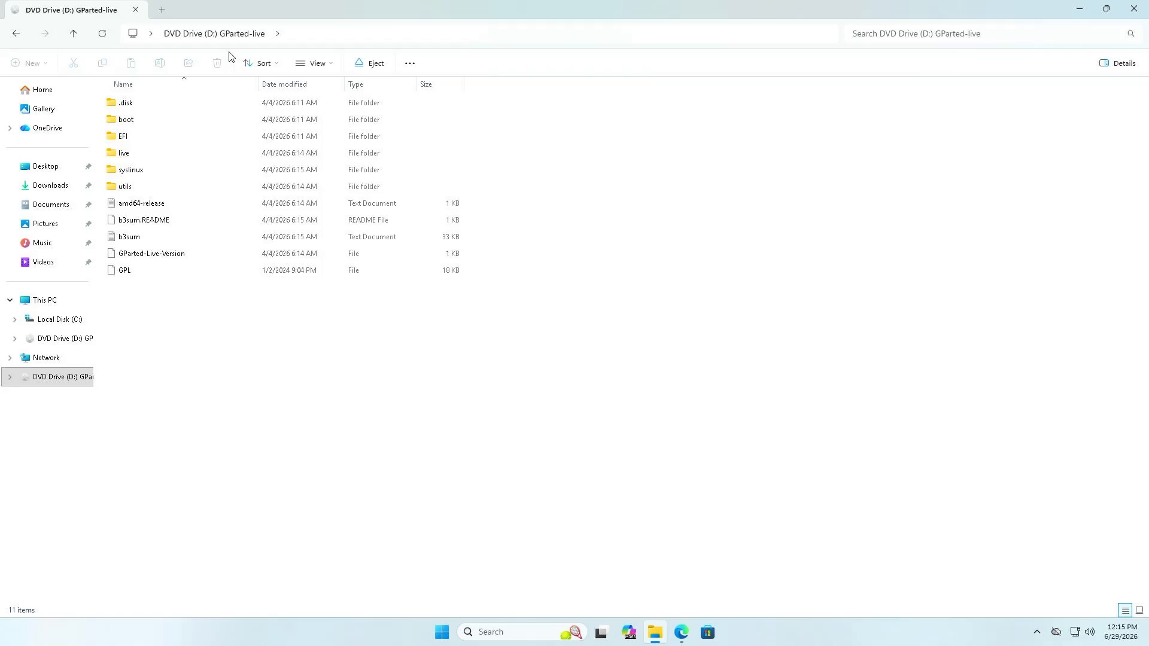
Switch to Disk Management and select the mounted GParted-live (D:) volume.
key("super")
type("d")
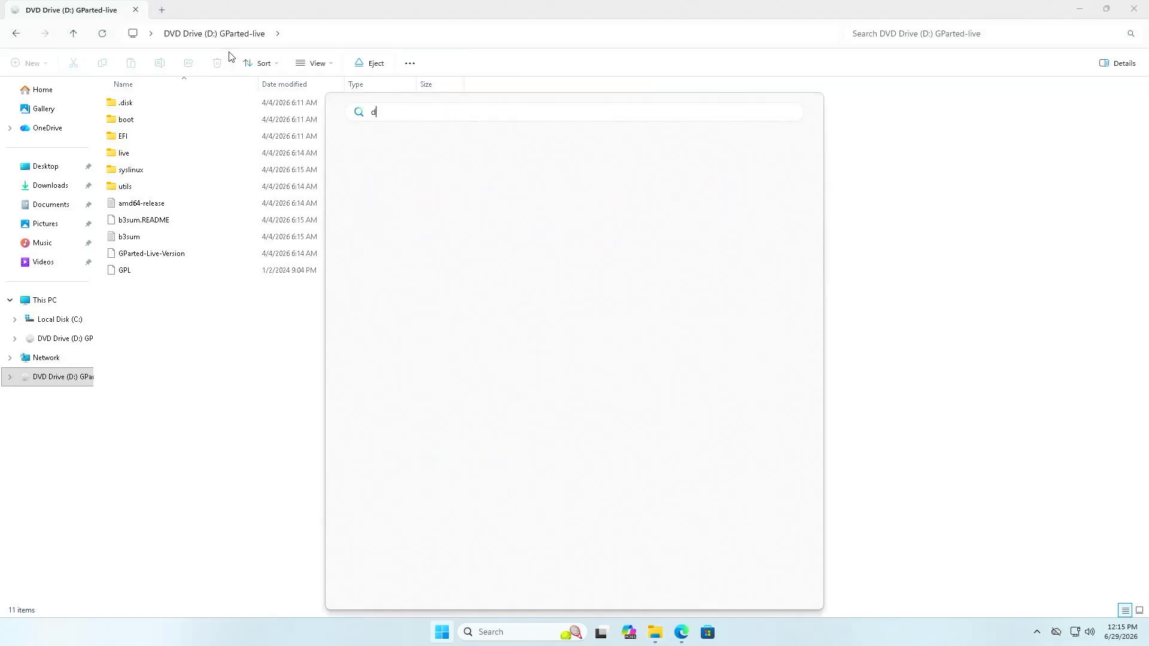
type("isk management")
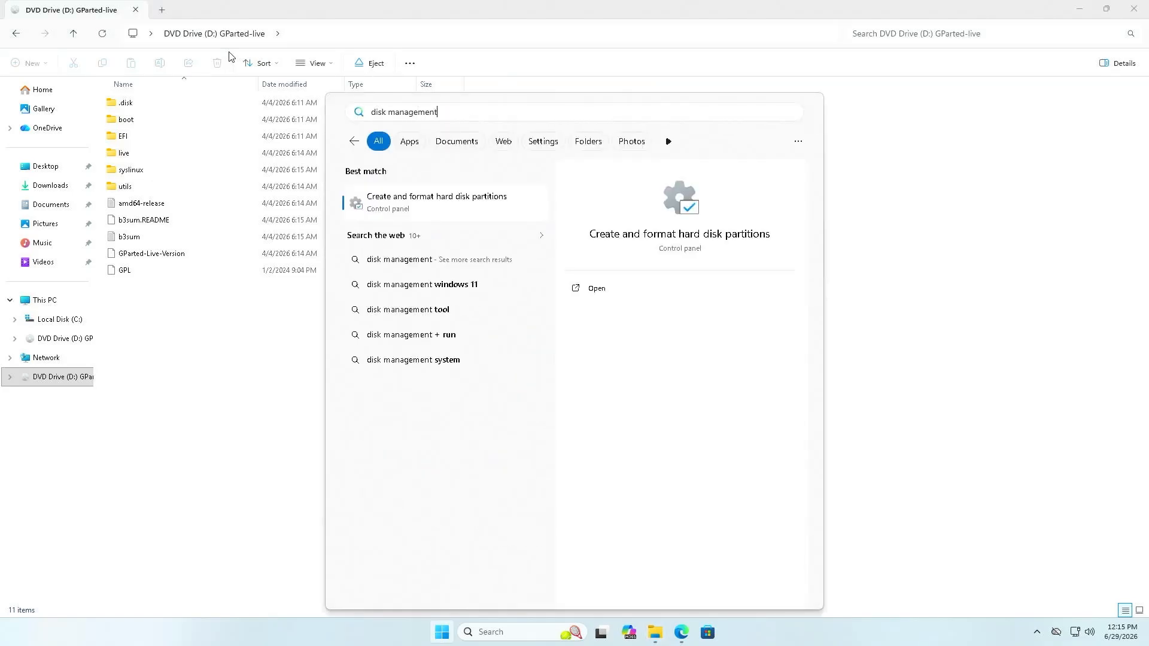
key("Return")
left_click(432, 298)
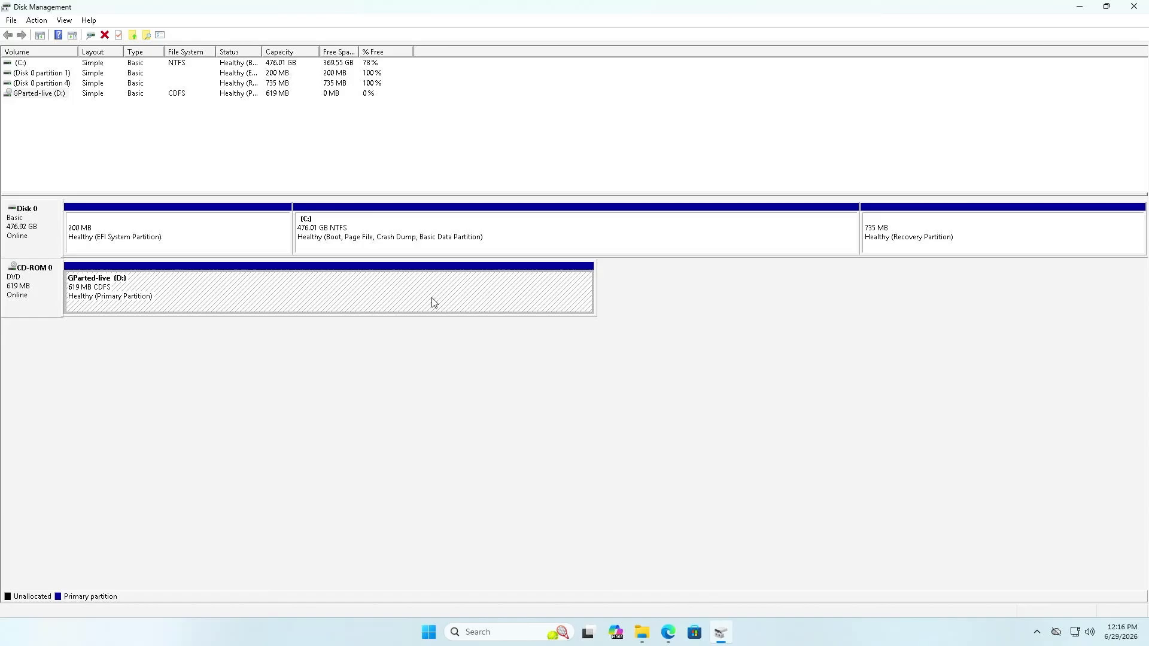
Shrink the C: volume by 651 MB.
left_click(745, 241)
right_click(745, 240)
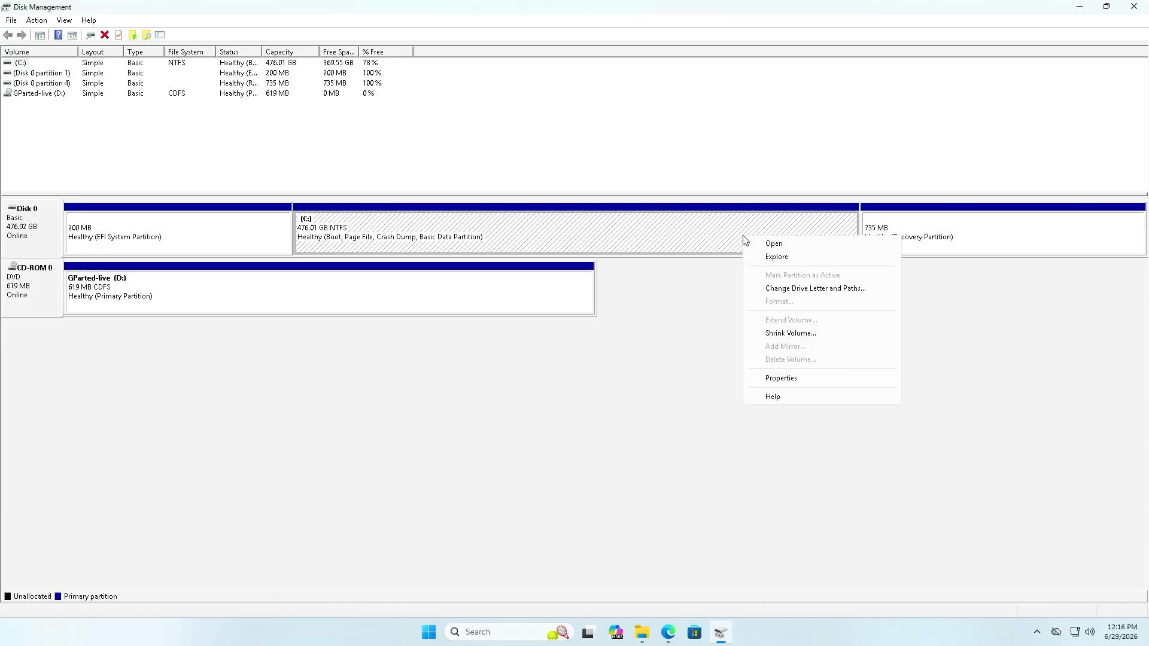
left_click(793, 334)
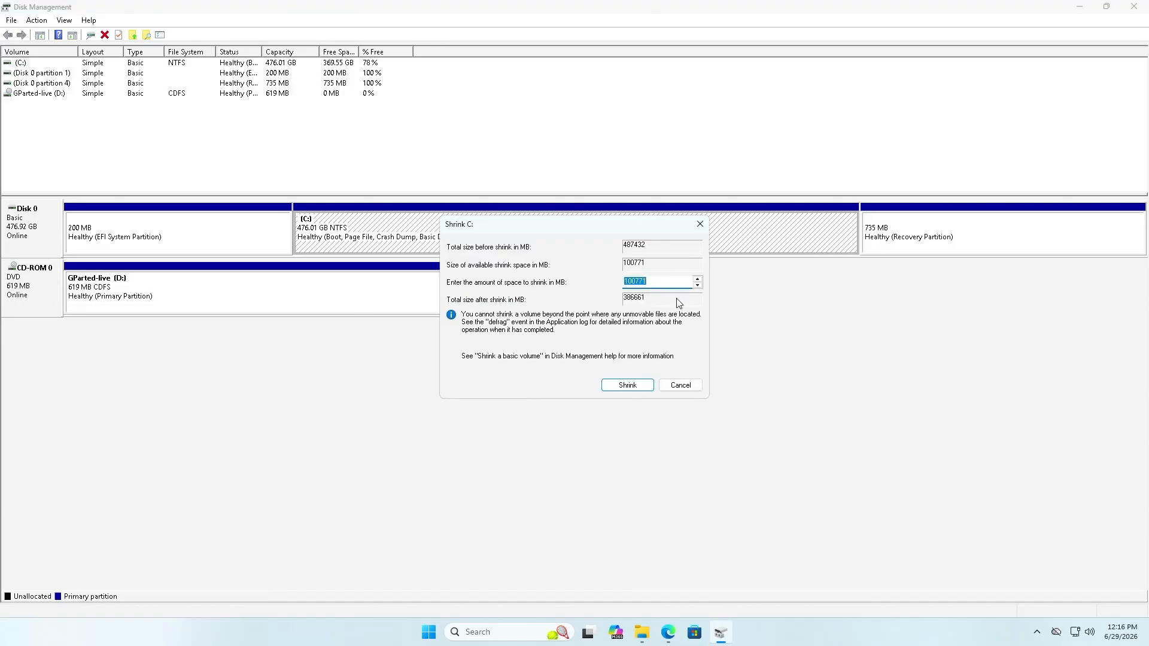
left_click(648, 279)
left_click_drag(654, 279, 583, 270)
type("651")
left_click(618, 383)
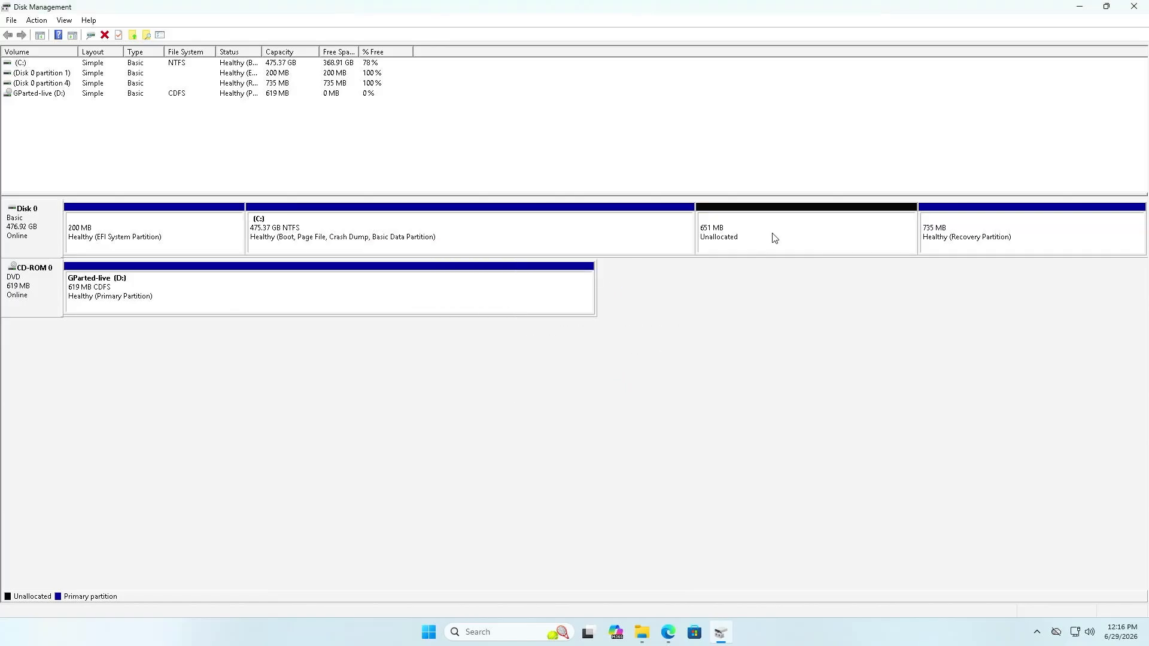
Start a new simple volume in the 651 MB unallocated space, keeping the suggested size and drive letter F.
left_click(775, 239)
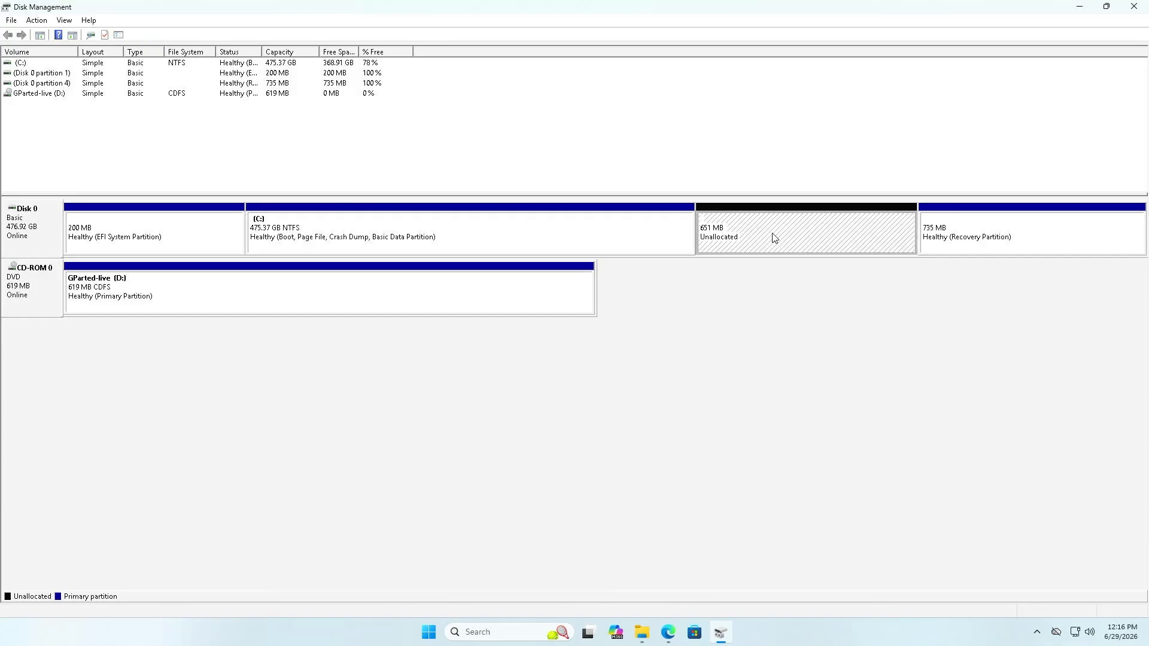
right_click(775, 238)
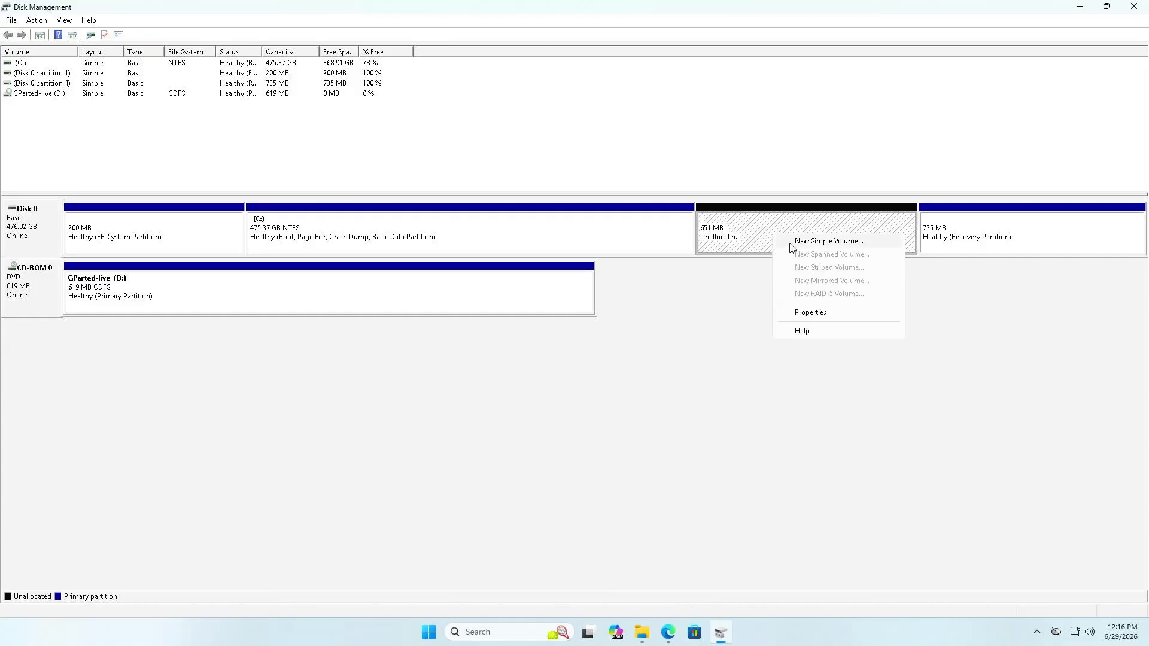
left_click(790, 243)
left_click(239, 278)
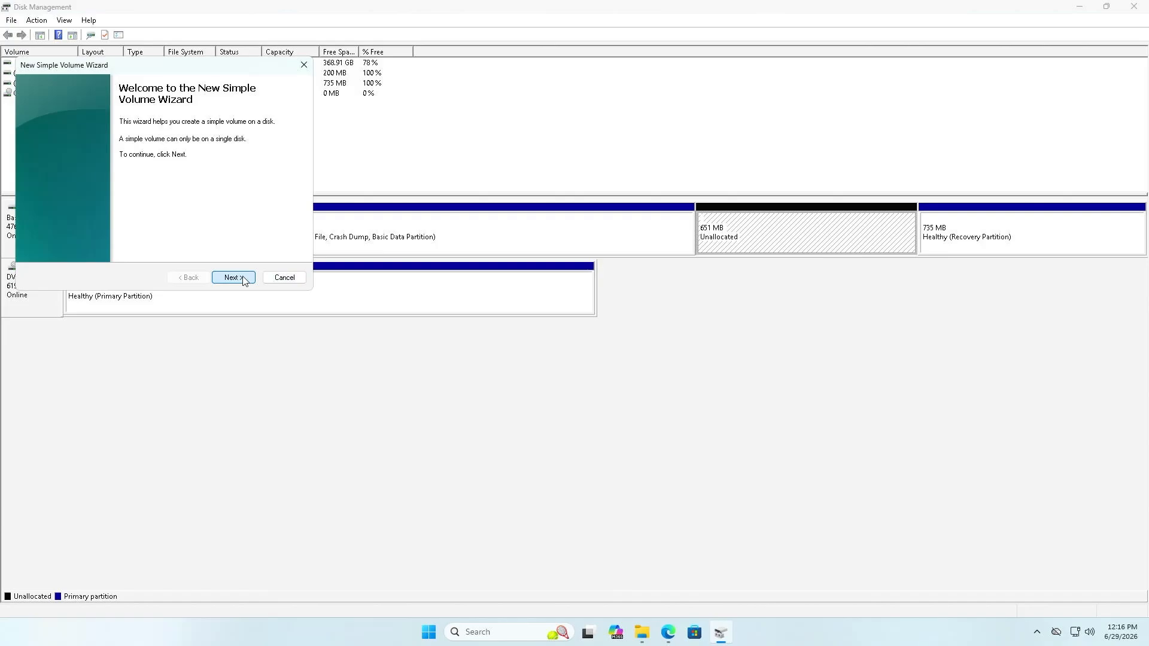
left_click(243, 280)
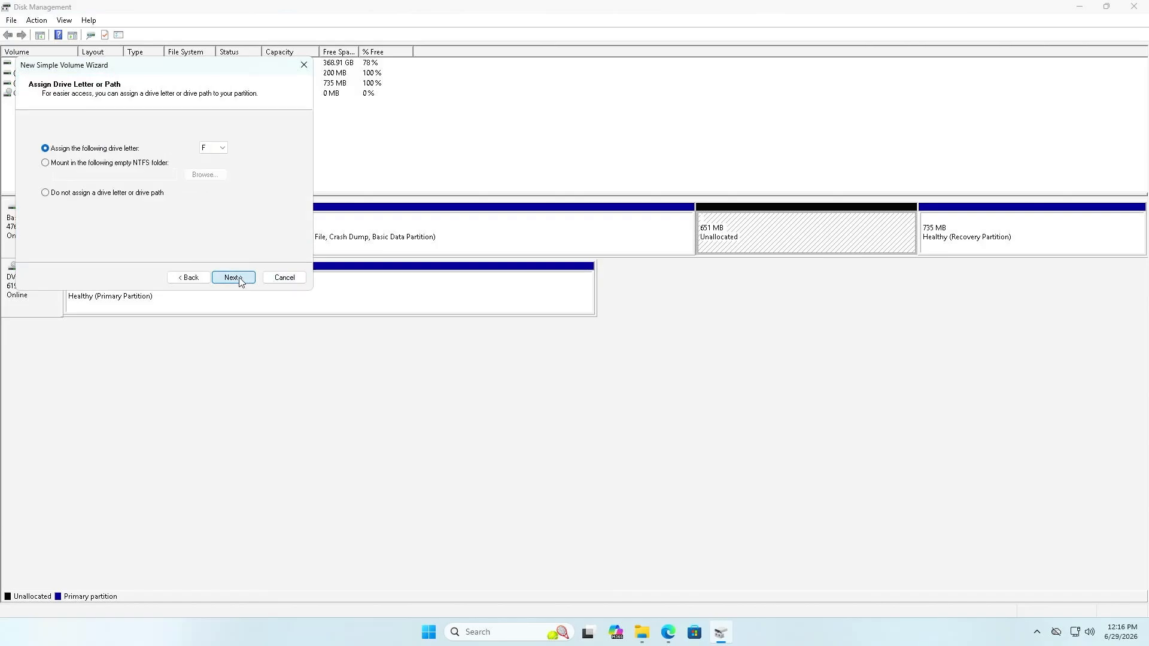
left_click(241, 281)
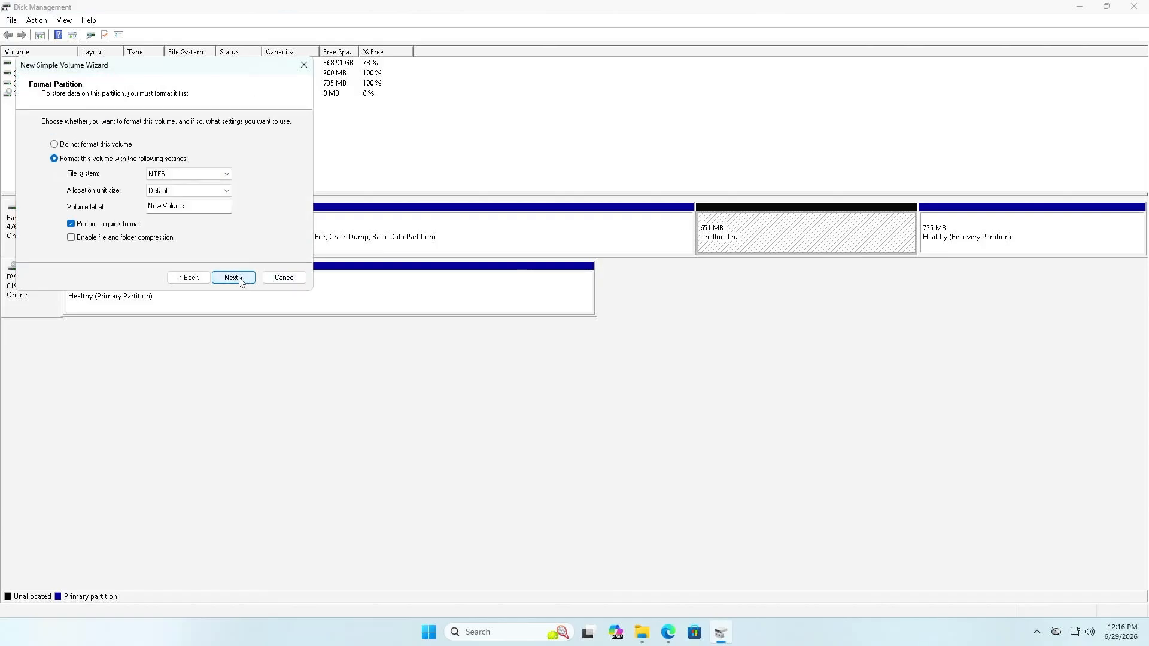
Set the new volume to a FAT32 quick format with the label ISO and finish creating it.
left_click(226, 181)
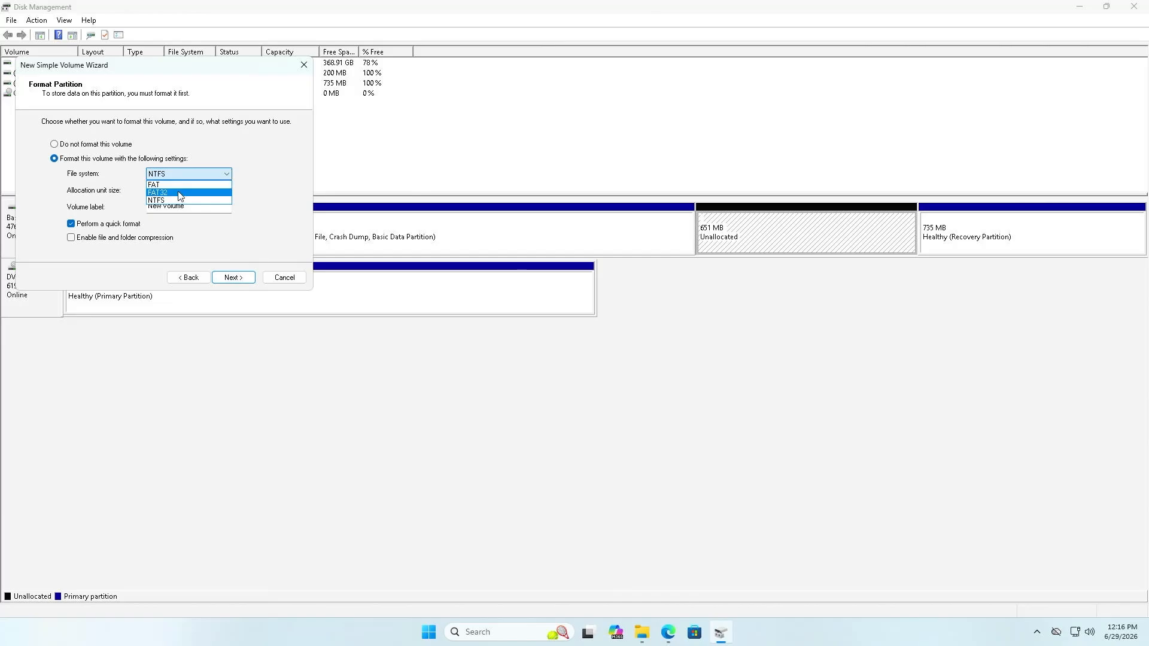
left_click(185, 193)
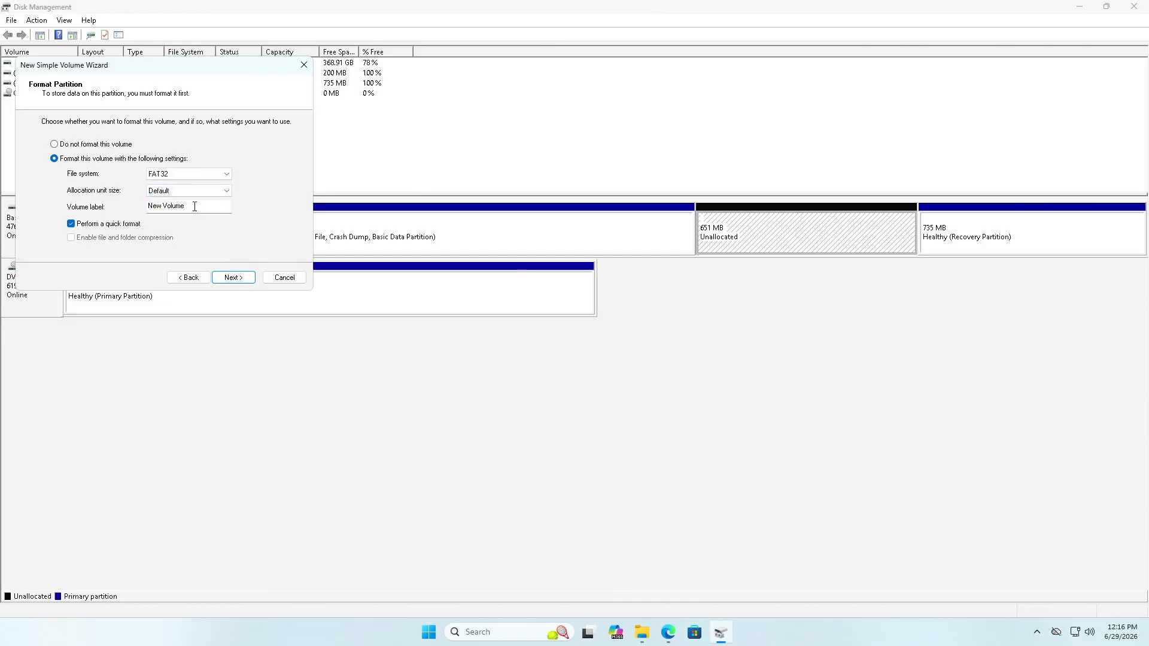
triple_click(195, 207)
type("ISO")
left_click(238, 278)
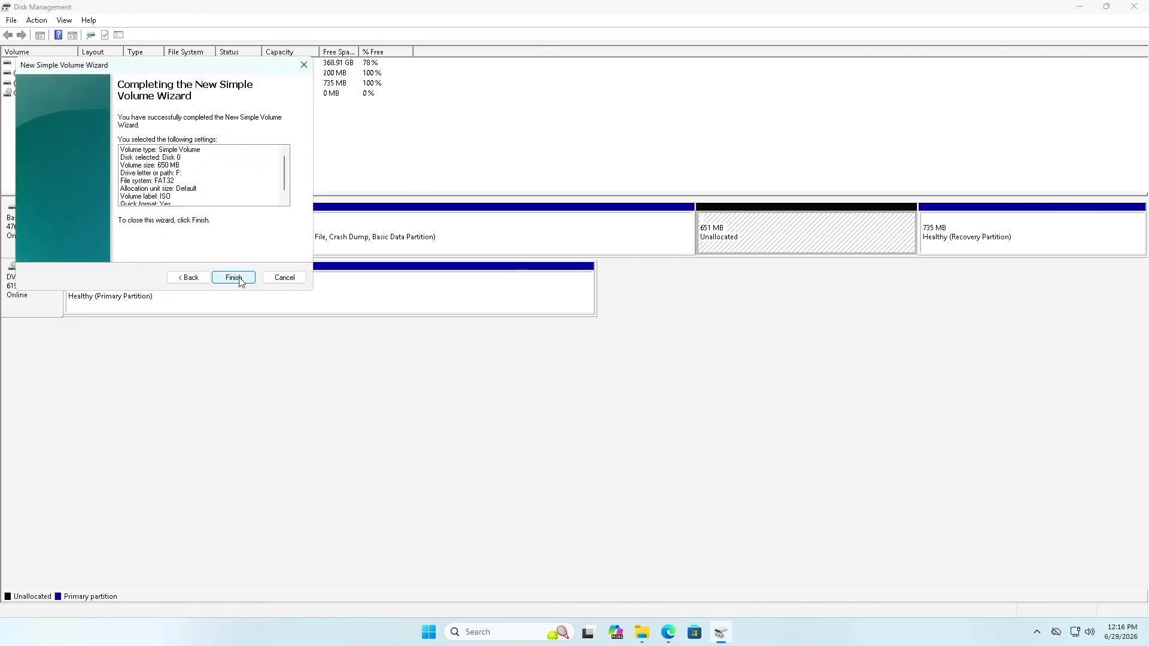
left_click(234, 278)
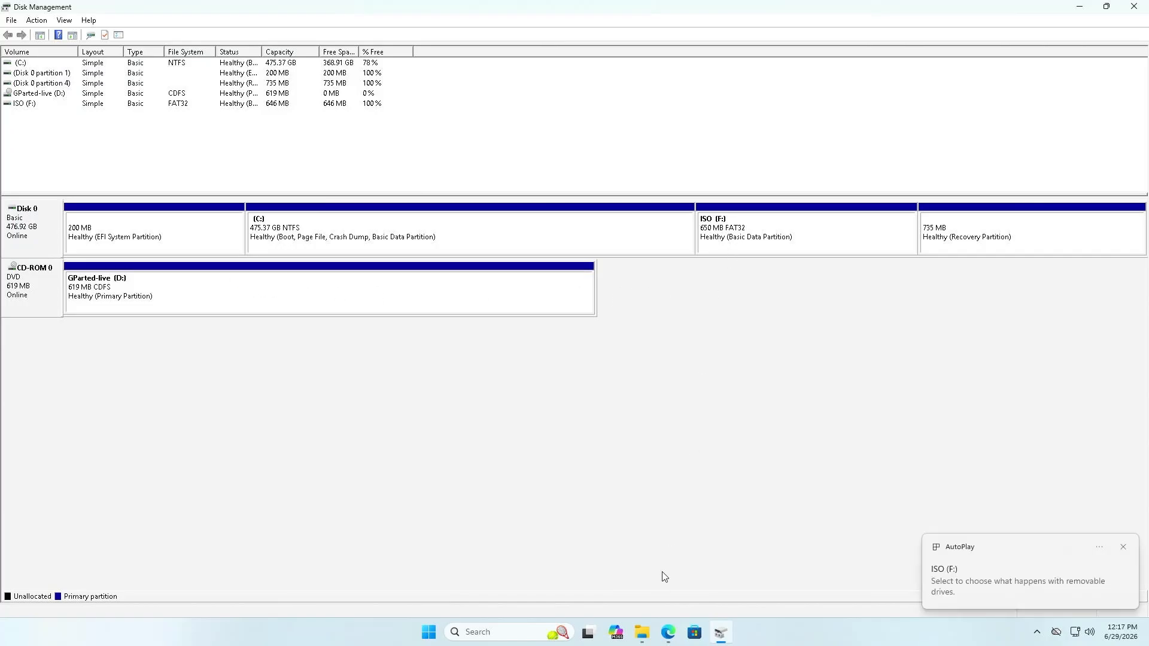
Switch to File Explorer and copy all files and folders from the GParted-live (D:) drive to the ISO (F:) volume.
left_click(642, 633)
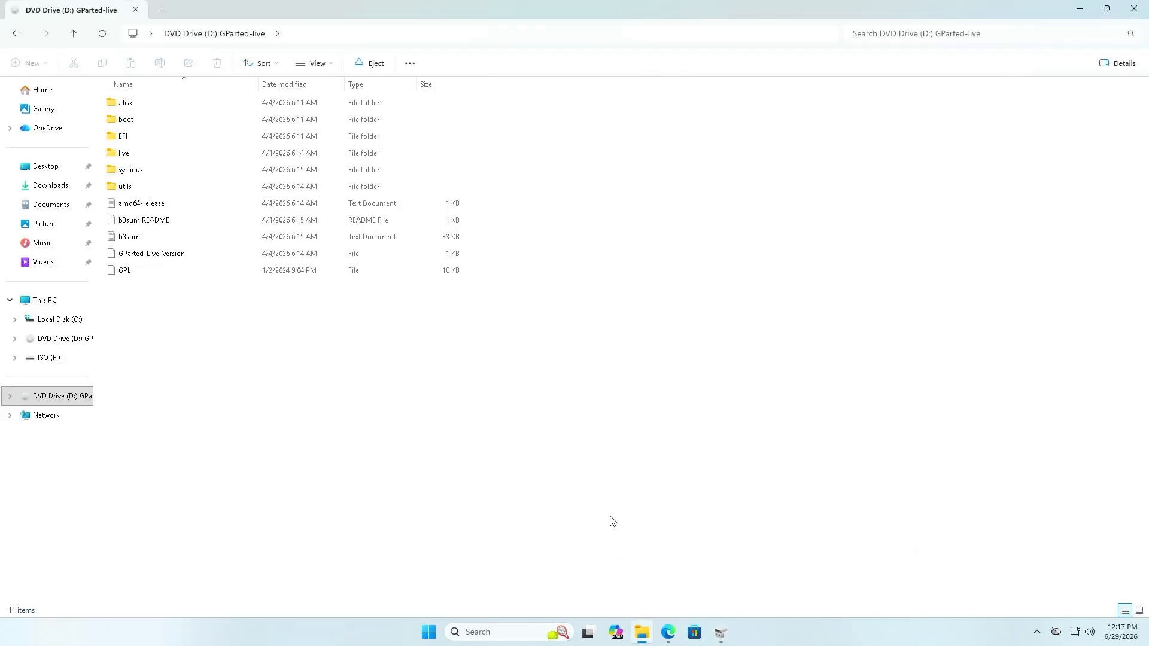
key("ctrl+a")
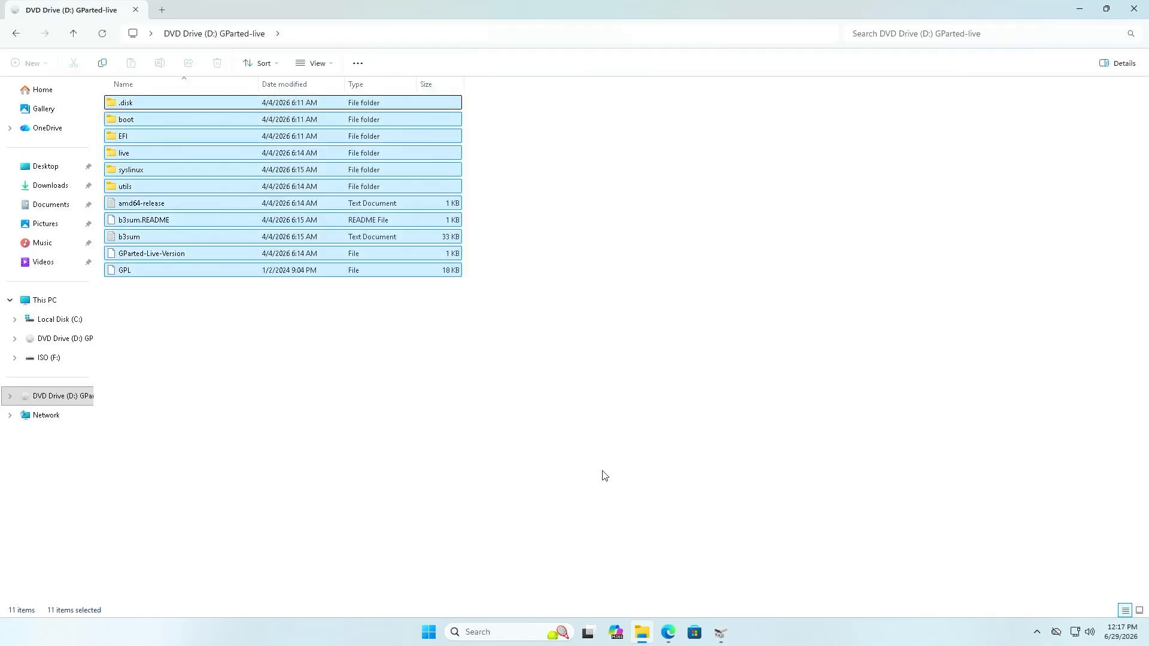
key("ctrl+c")
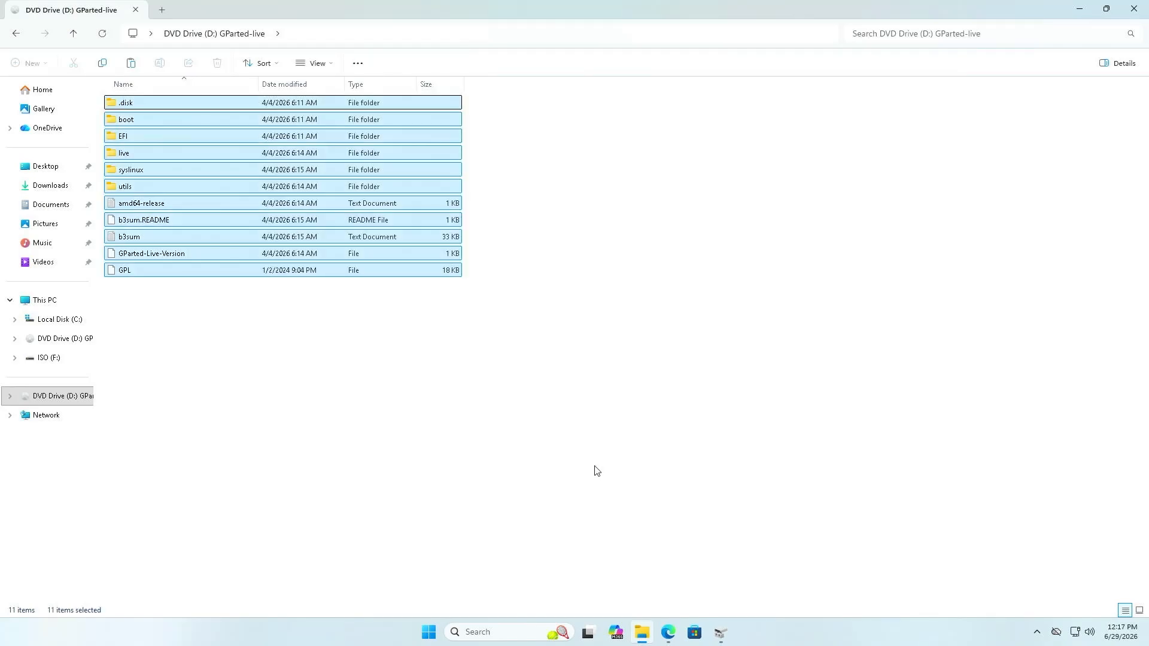
left_click(49, 358)
key("ctrl+v")
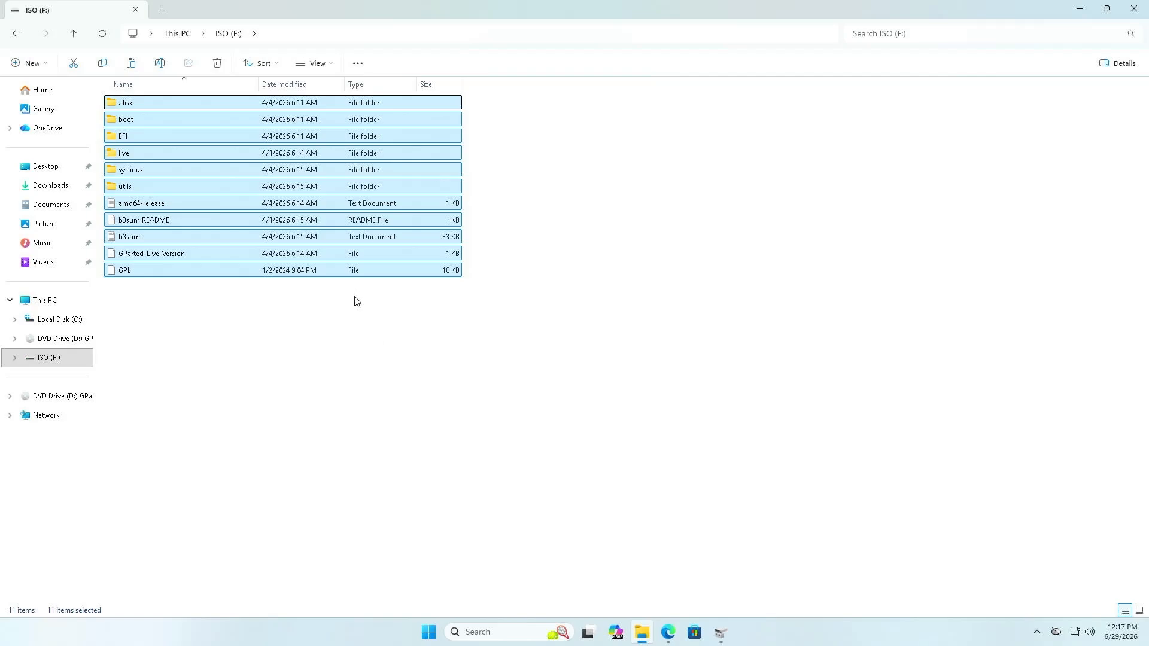
Restart the computer and select UEFI OS (P0: Patriot P210 512GB) as the boot override in the firmware setup.
right_click(428, 632)
mouse_move(441, 583)
left_click(501, 579)
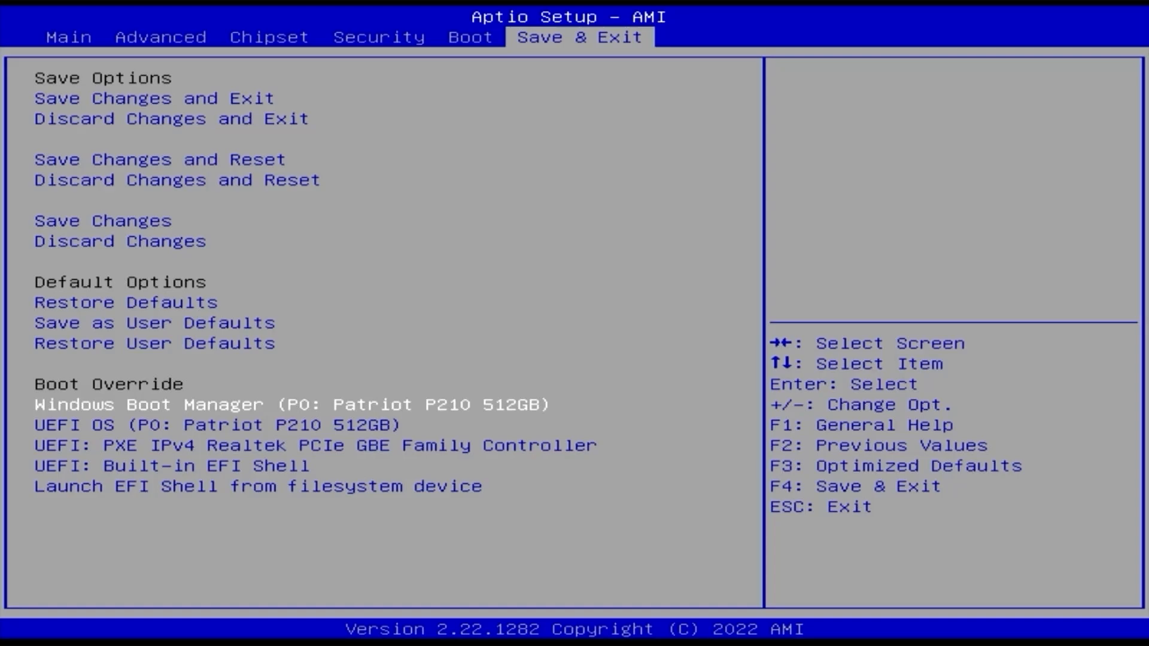
key("Down")
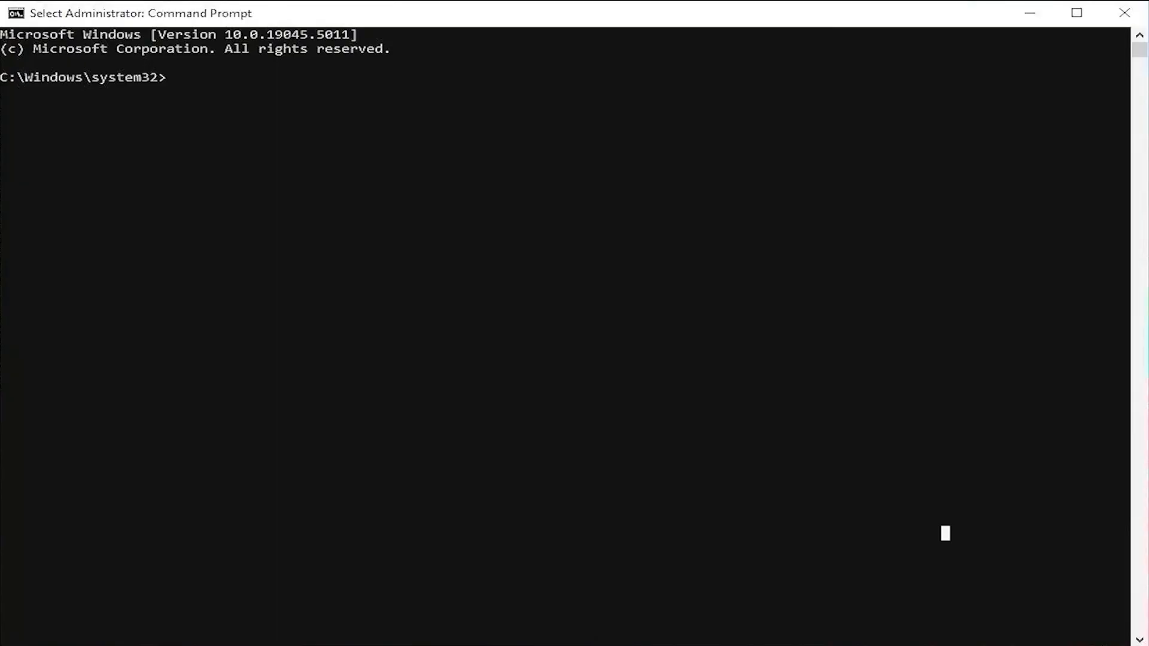
List the firmware boot entries in the administrator Command Prompt with bcdedit /enum firmware.
key("Escape")
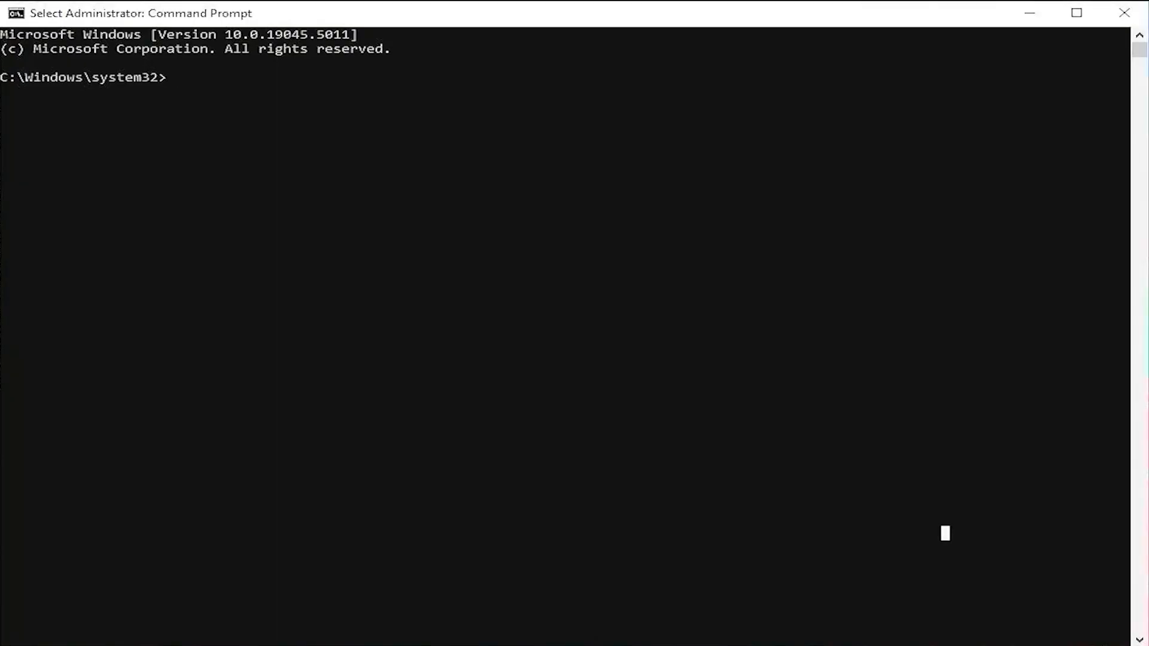
type("bcdedit ")
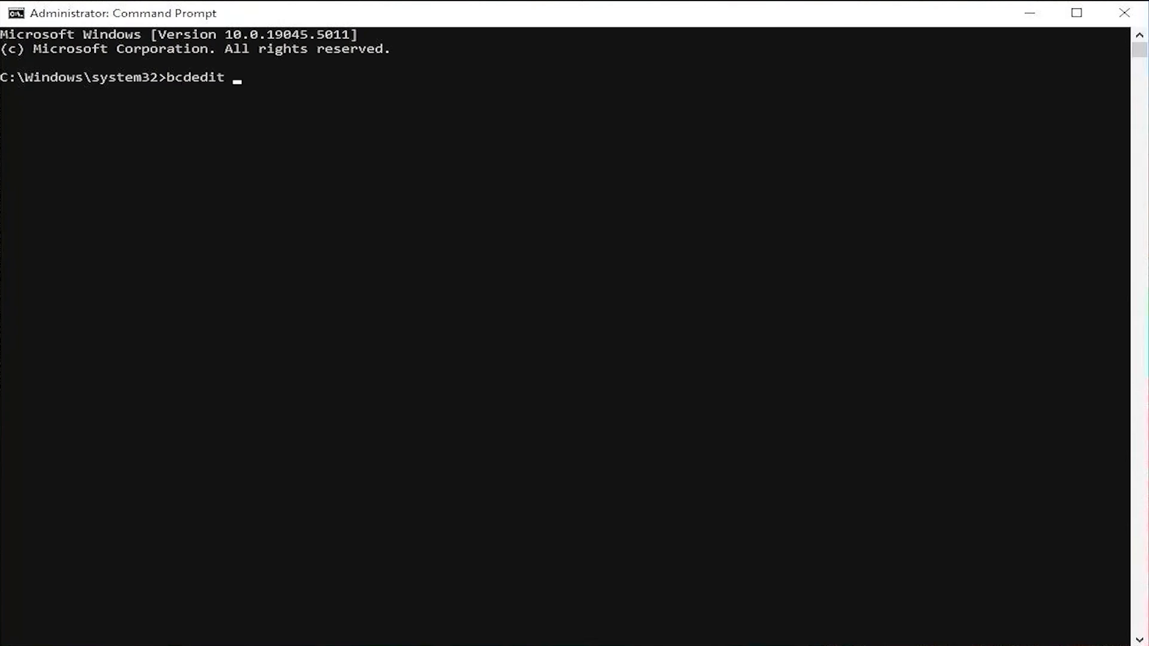
type("/enum firmware")
key("Return")
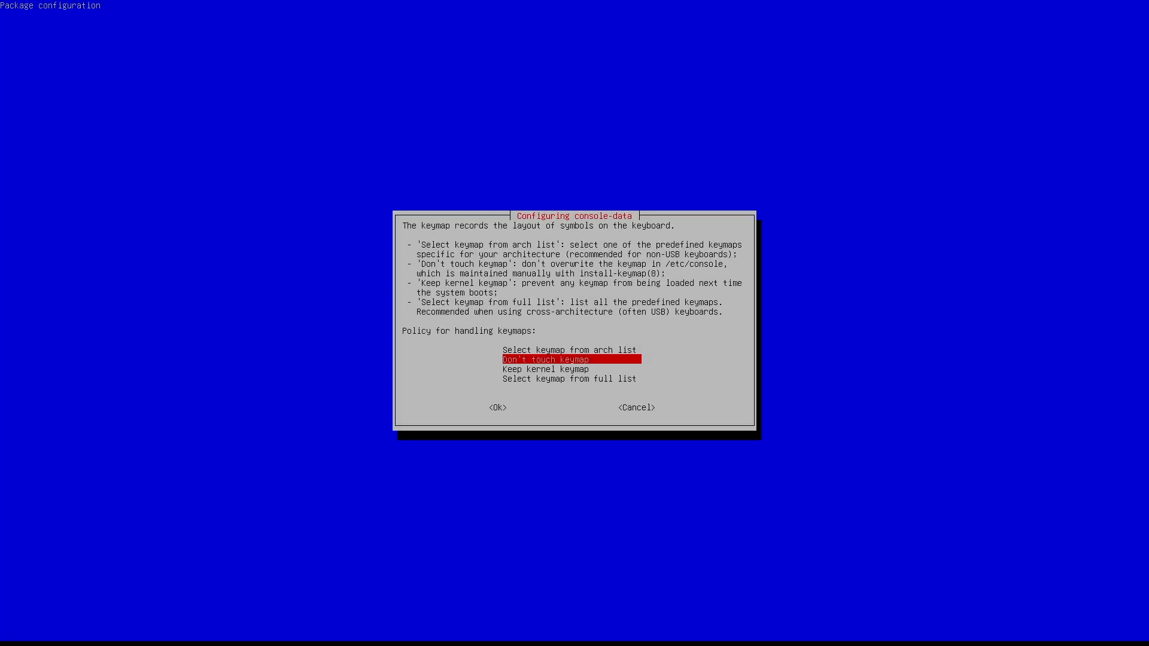
Start GParted Live with "Don't touch keymap", US English (33) and automatic X mode (0), and maximize the GParted window.
key("Return")
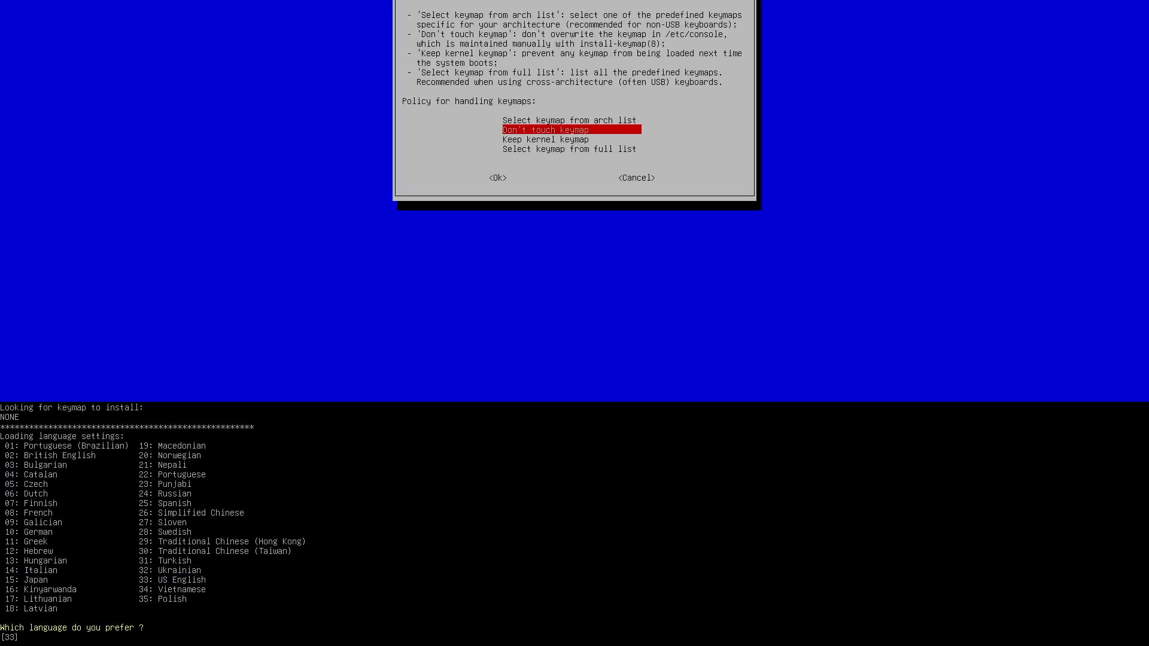
key("Return")
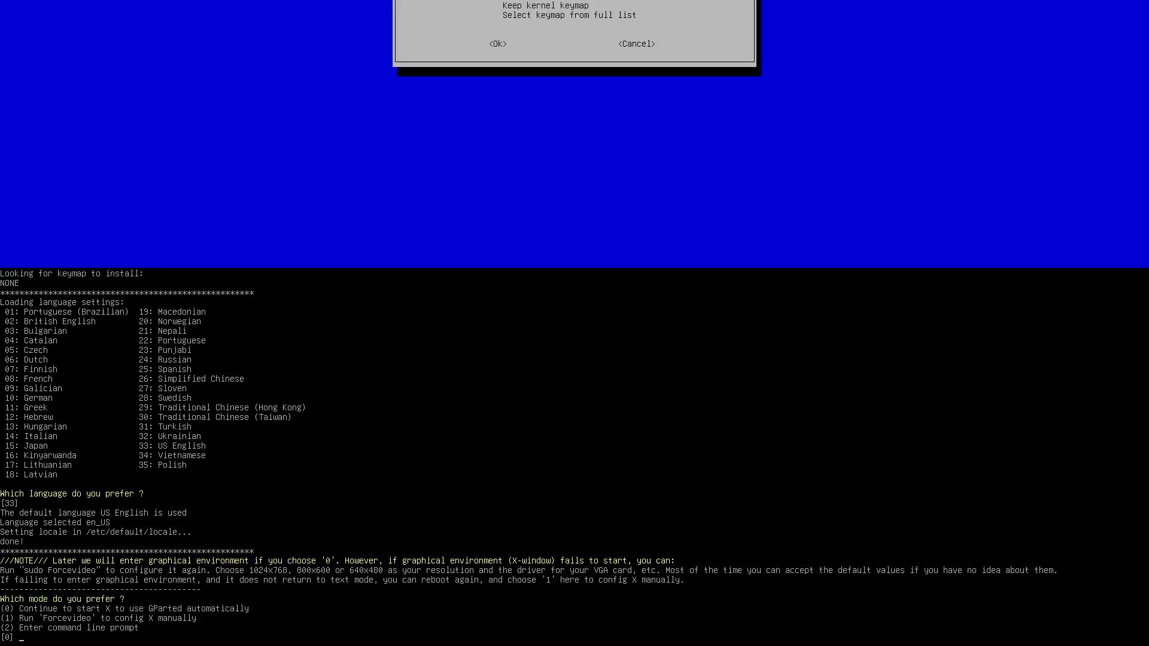
key("Return")
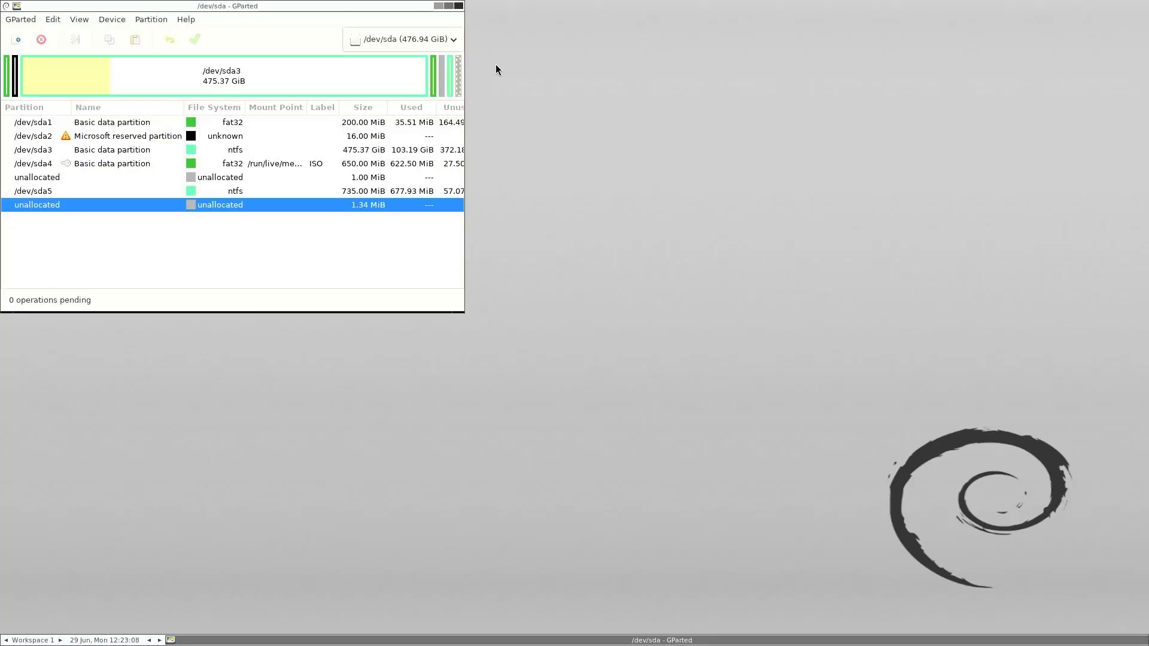
left_click(459, 6)
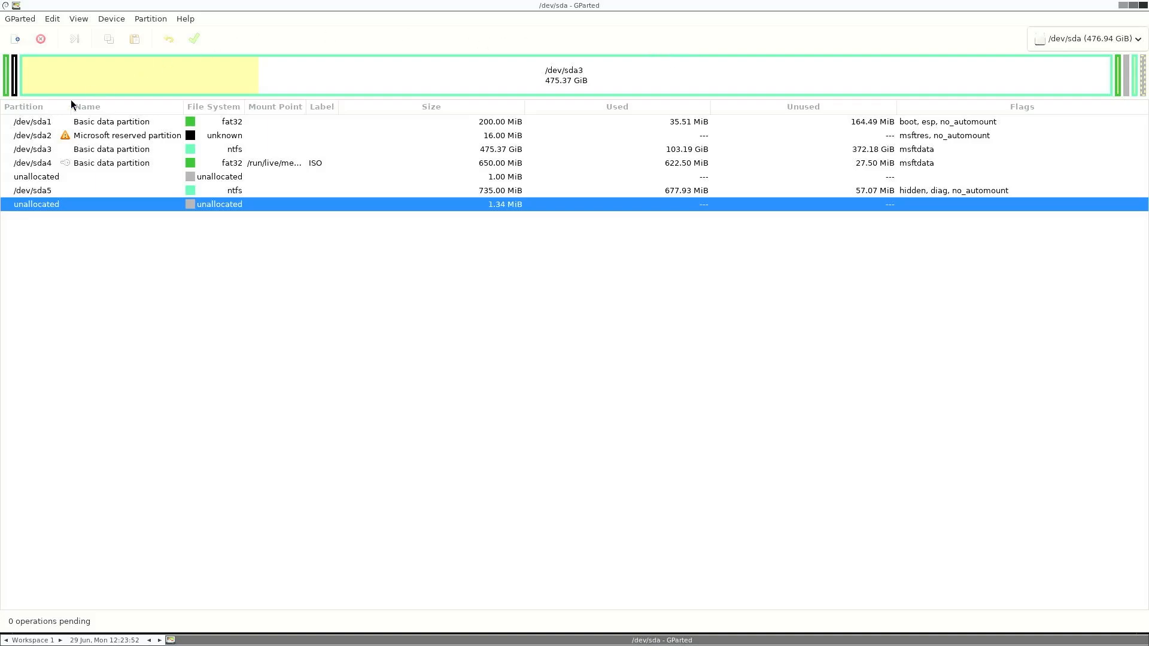
Shrink the ntfs partition /dev/sda3 to its minimum size of 105672 MiB and apply the pending operation.
left_click(47, 155)
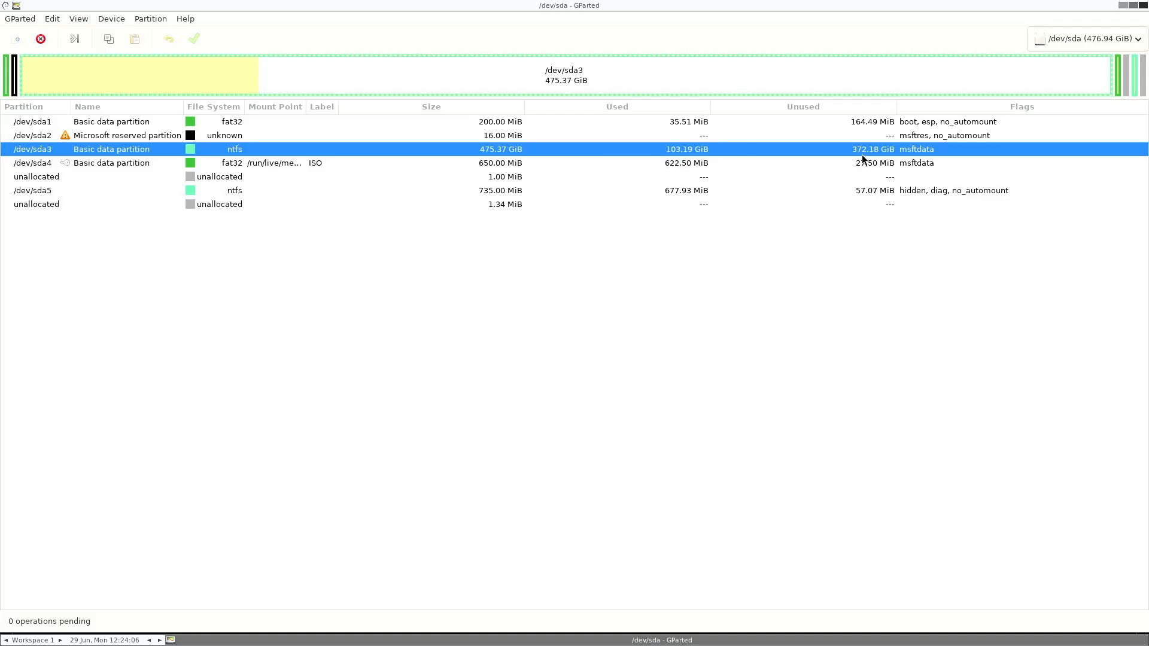
left_click(390, 163)
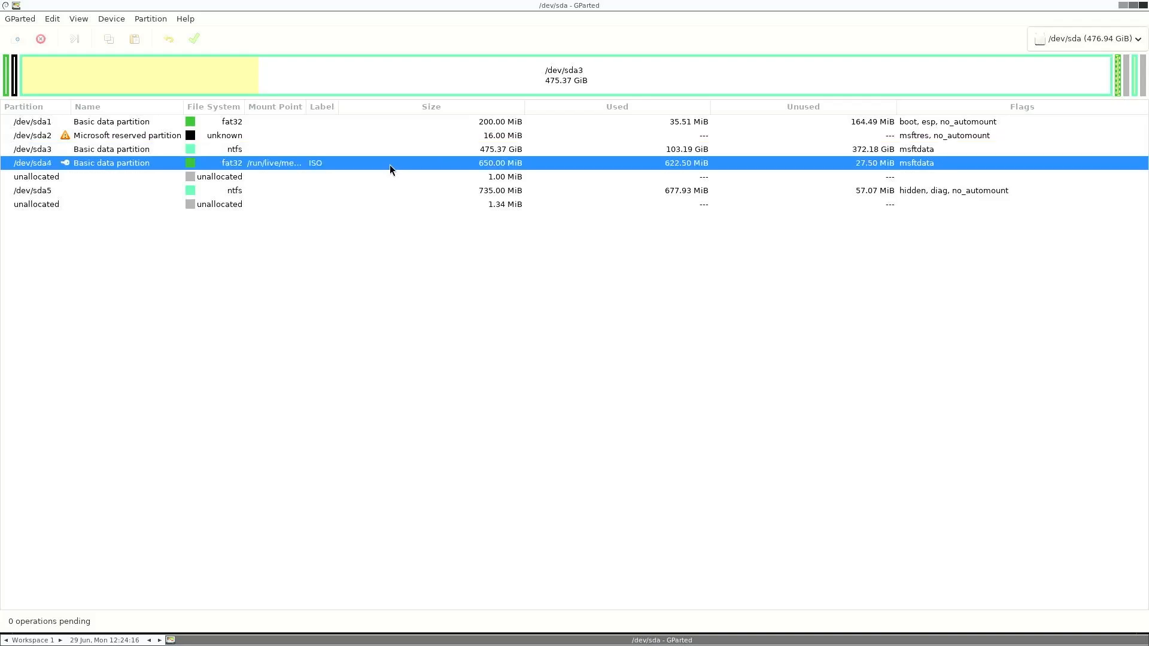
left_click(382, 150)
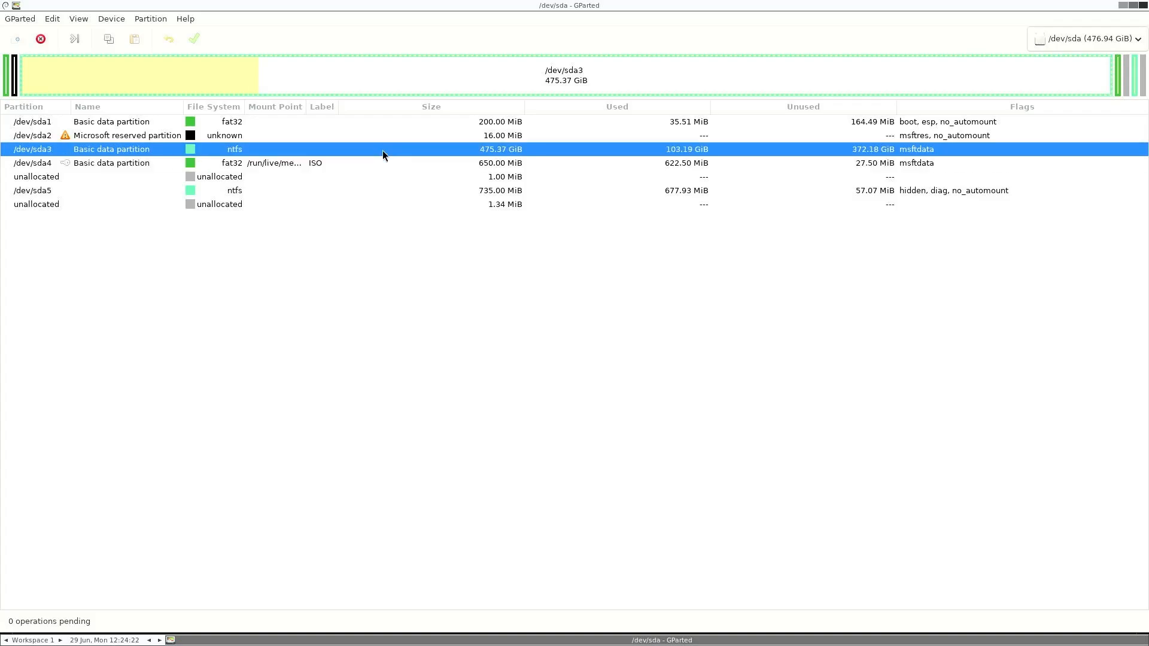
right_click(382, 150)
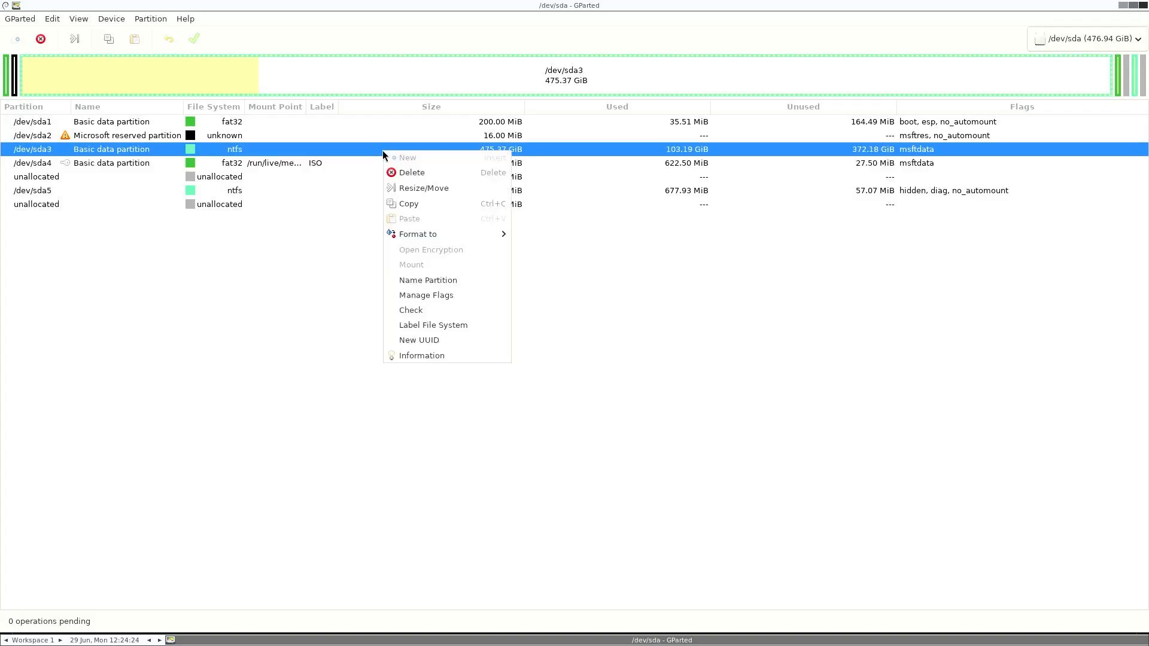
left_click(408, 189)
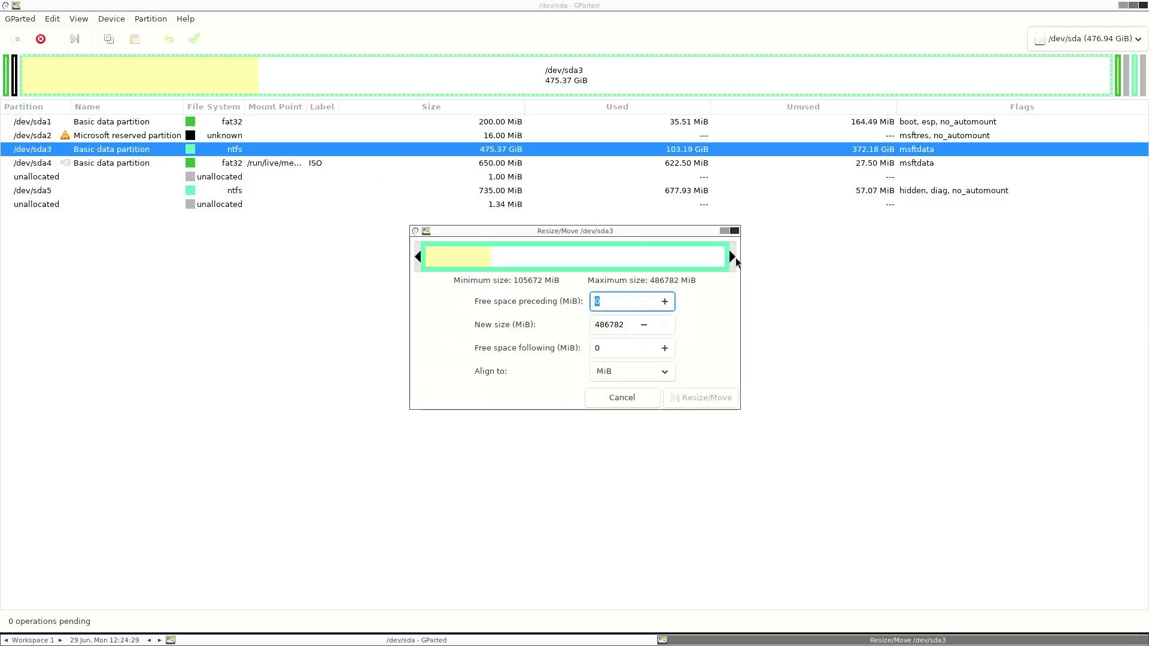
left_click_drag(732, 257, 442, 232)
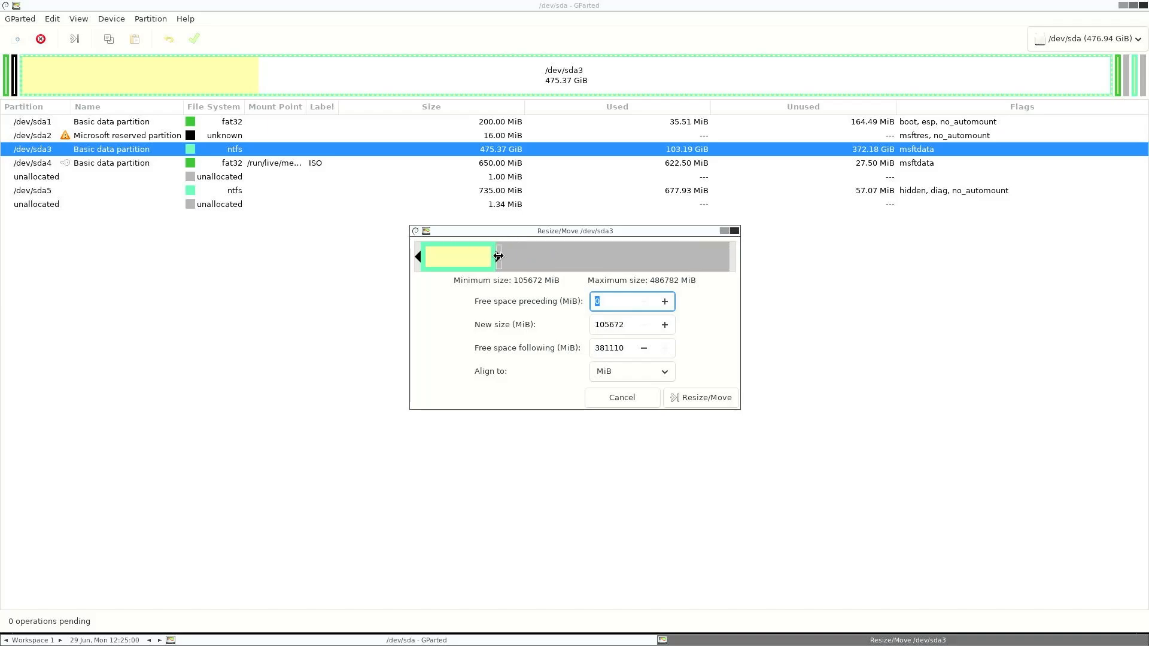
left_click(702, 398)
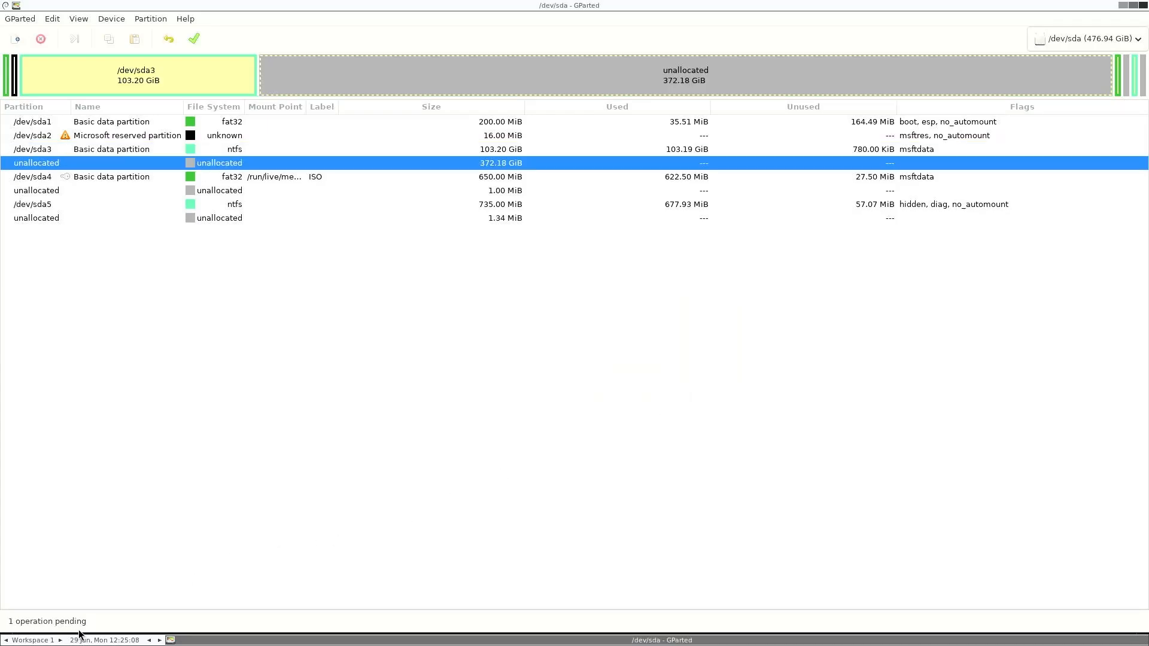
left_click(193, 40)
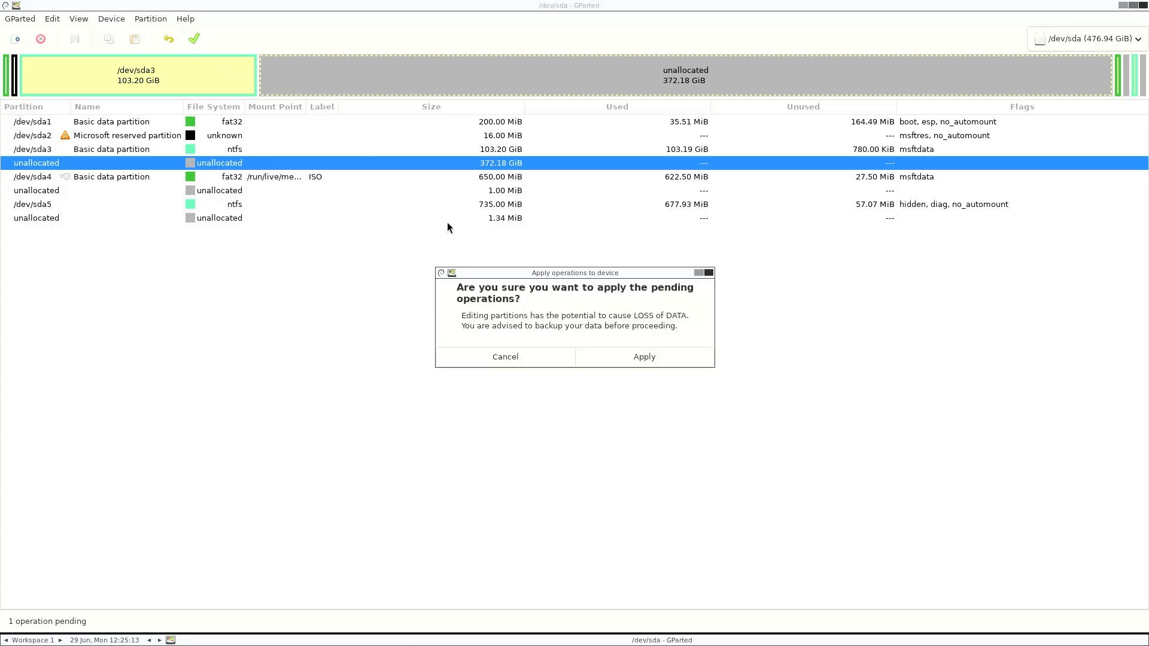
left_click(608, 358)
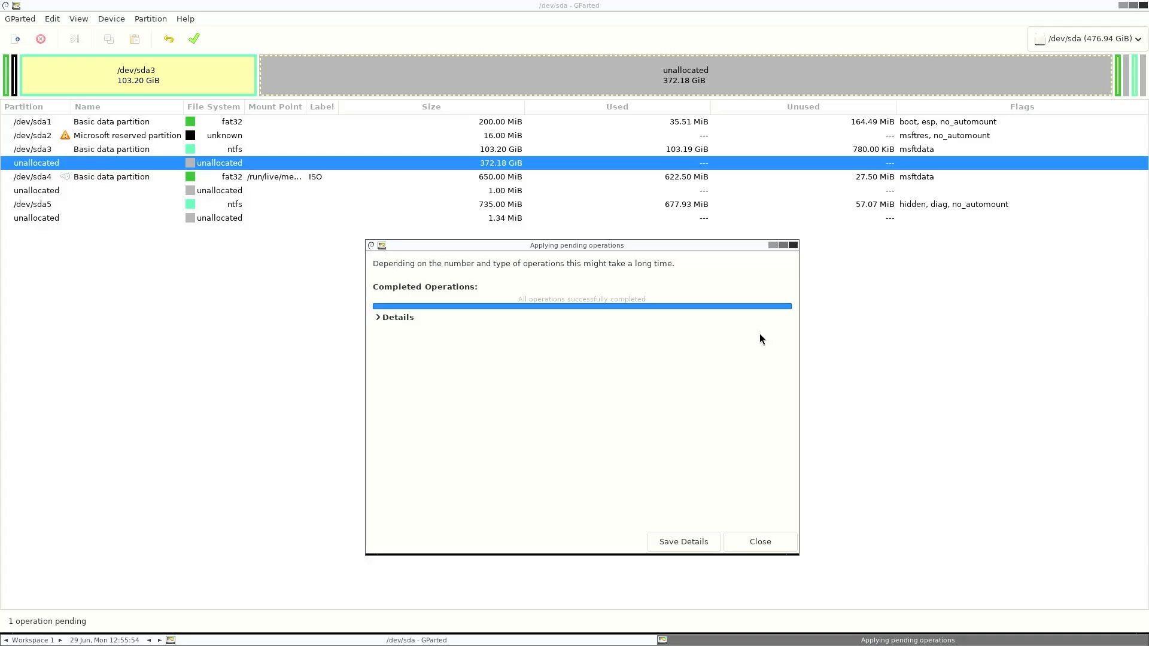
Examine the individual stages of the /dev/sda3 shrink operation, close the report, and select /dev/sda3 in the partition list.
left_click(377, 318)
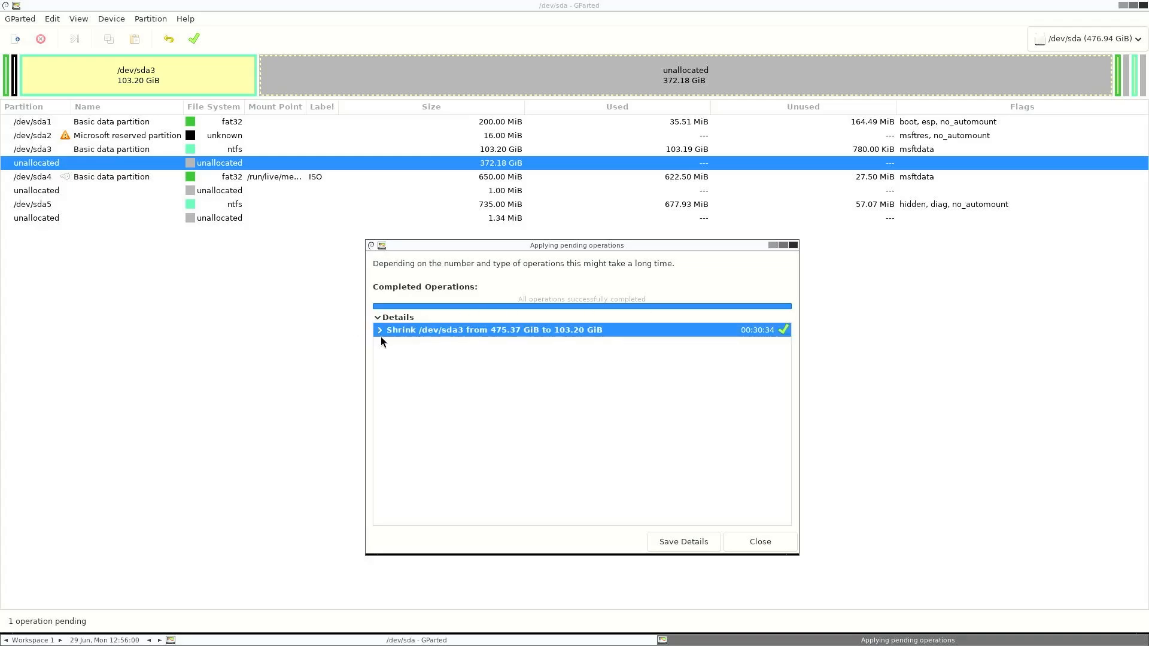
left_click(379, 332)
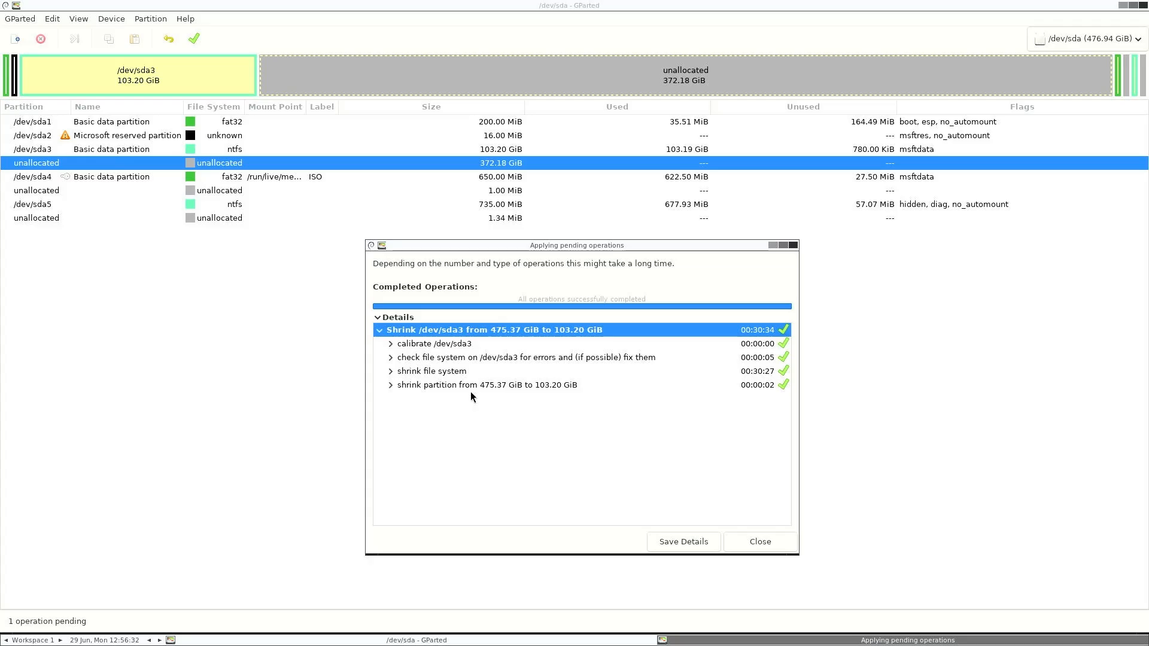
left_click(759, 542)
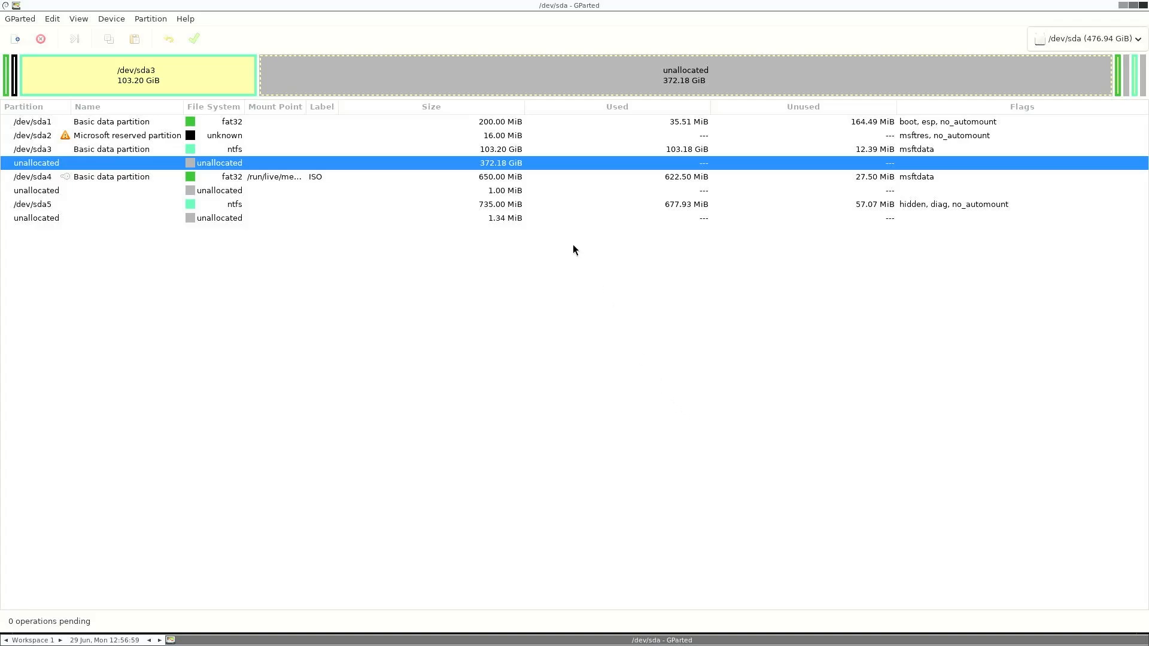
left_click(489, 149)
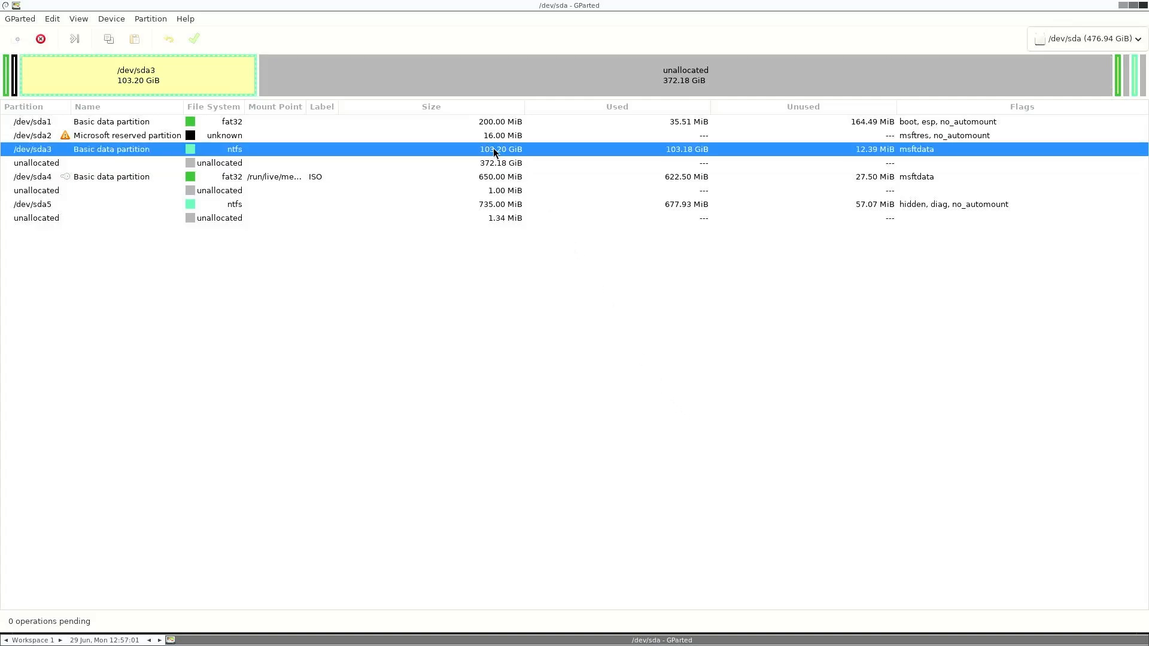
Grow the ntfs partition /dev/sda3 to its maximum size of 486782 MiB and apply the pending operation.
right_click(498, 152)
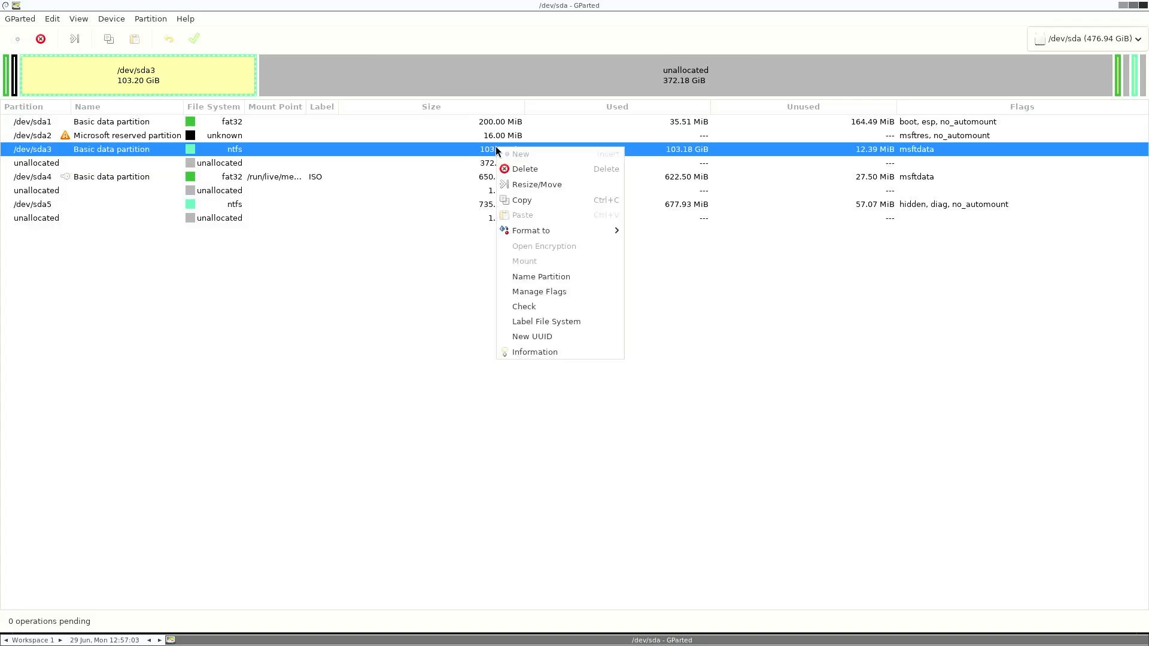
left_click(533, 185)
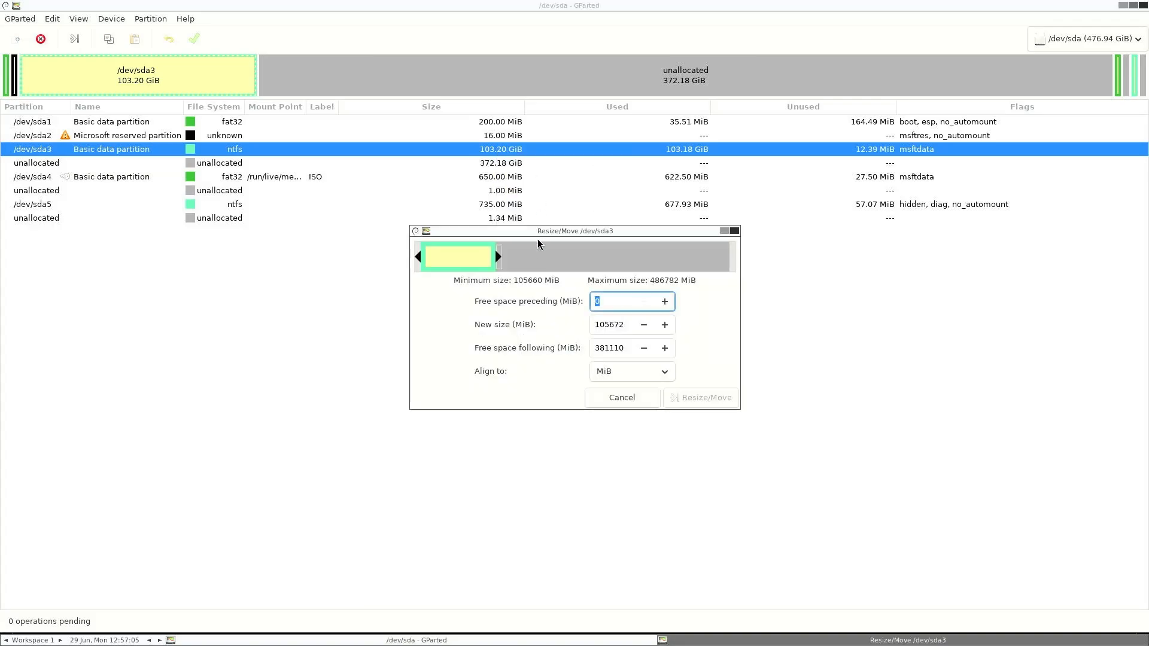
left_click_drag(499, 258, 799, 285)
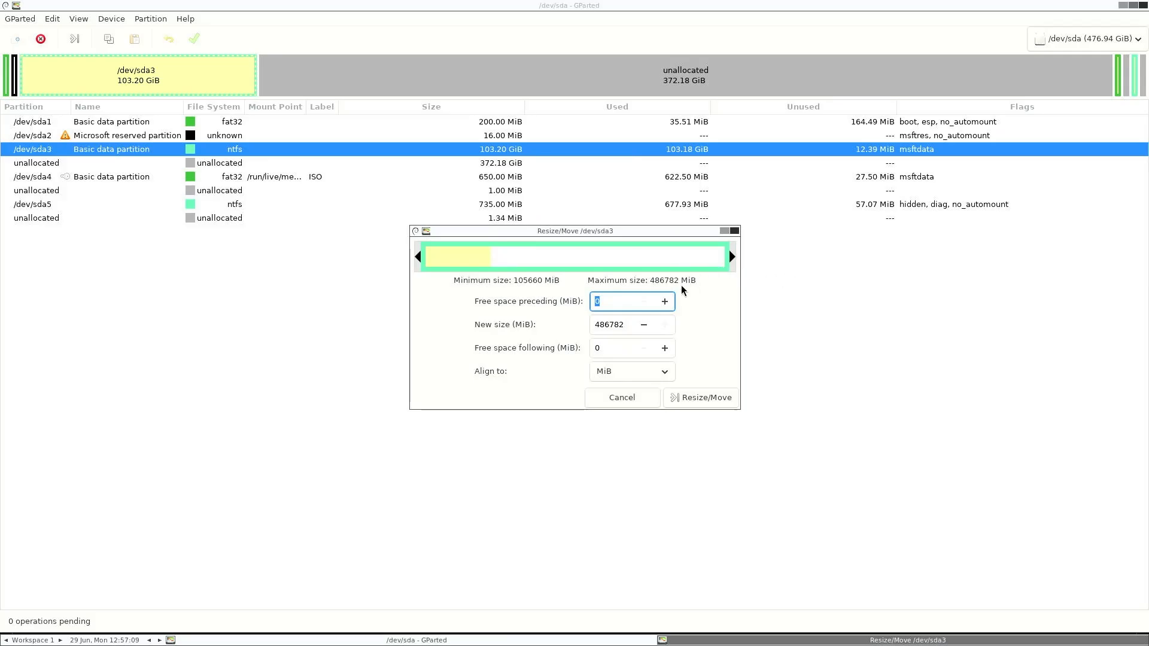
left_click(716, 404)
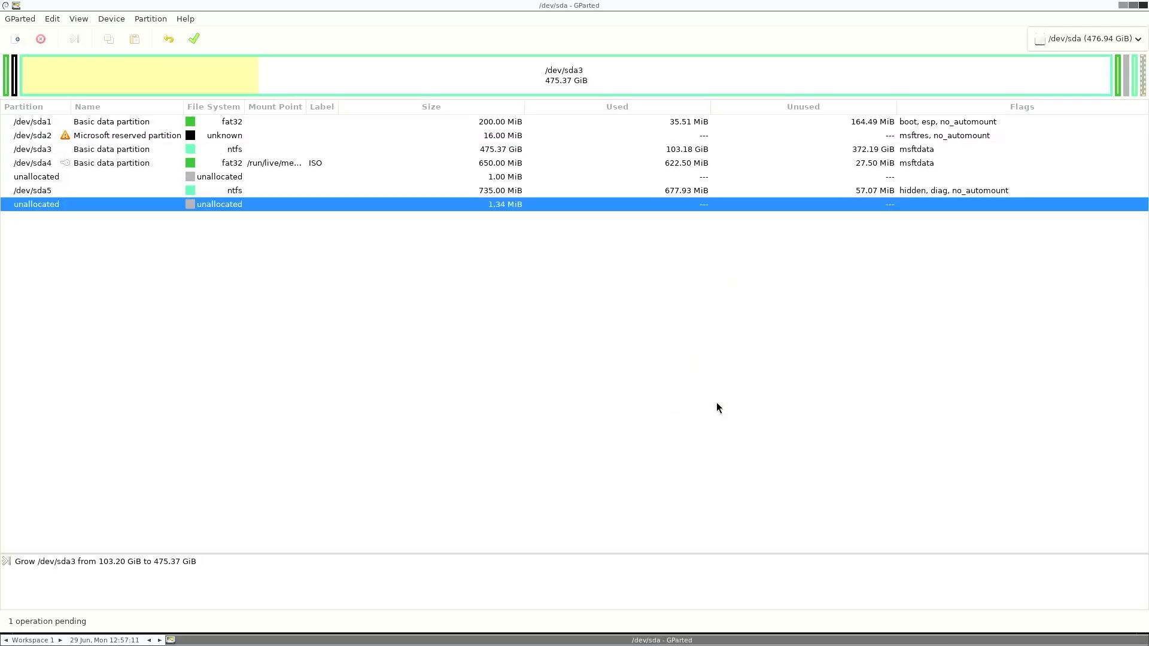
left_click(196, 40)
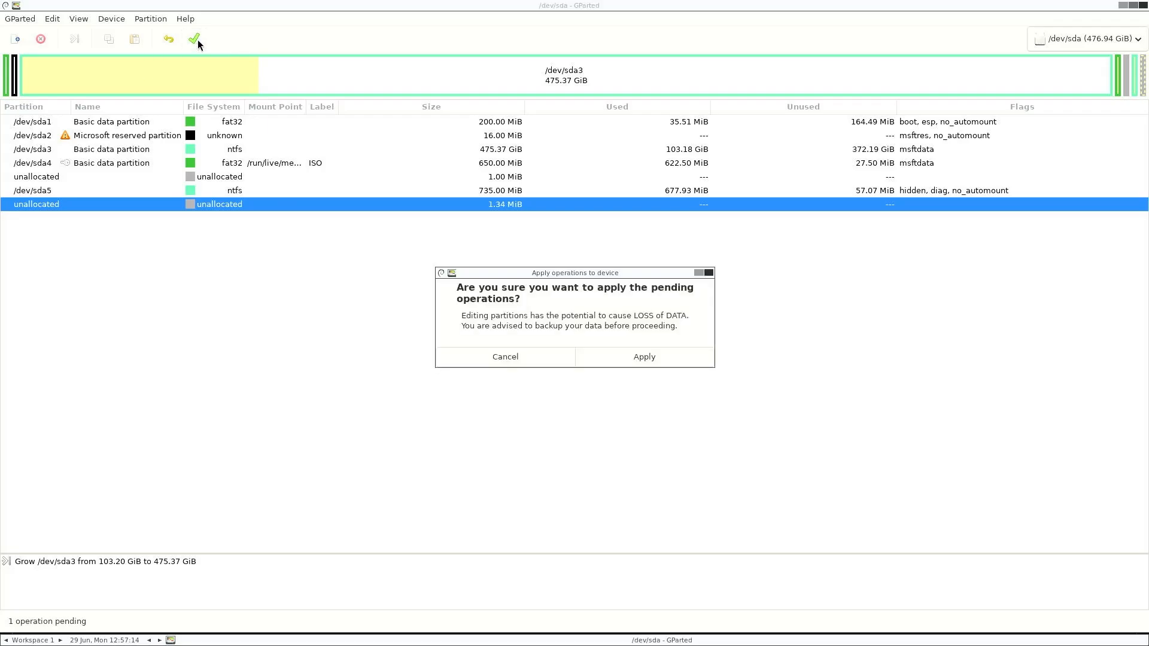
left_click(652, 360)
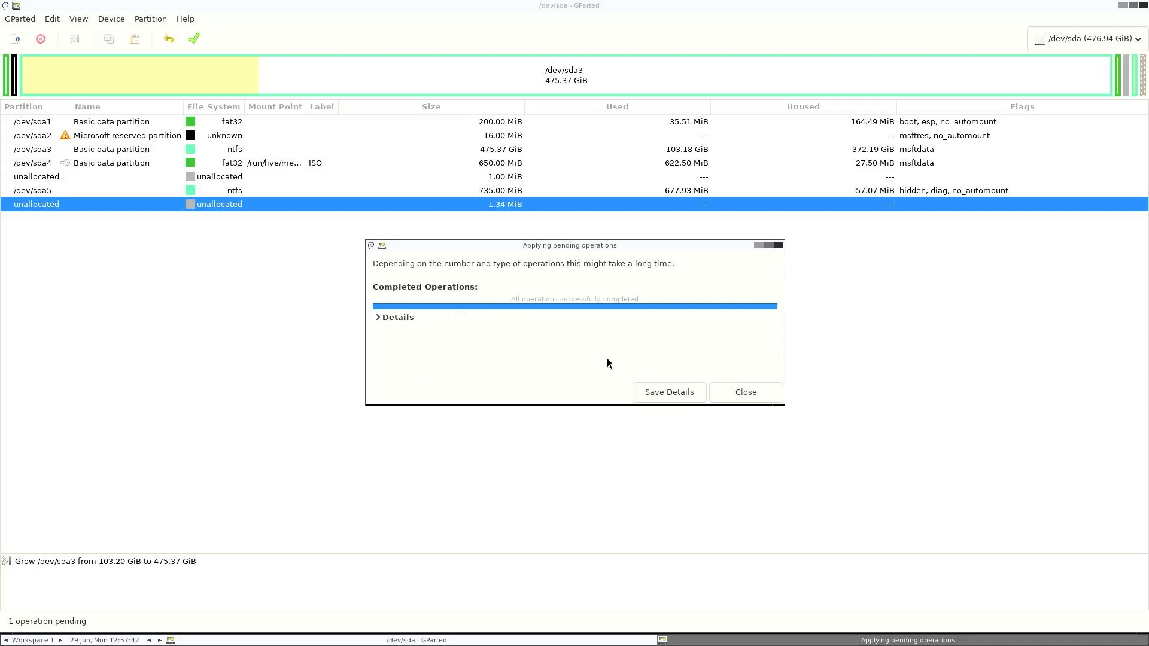
Examine the individual stages of the /dev/sda3 grow operation and close the report.
left_click(373, 316)
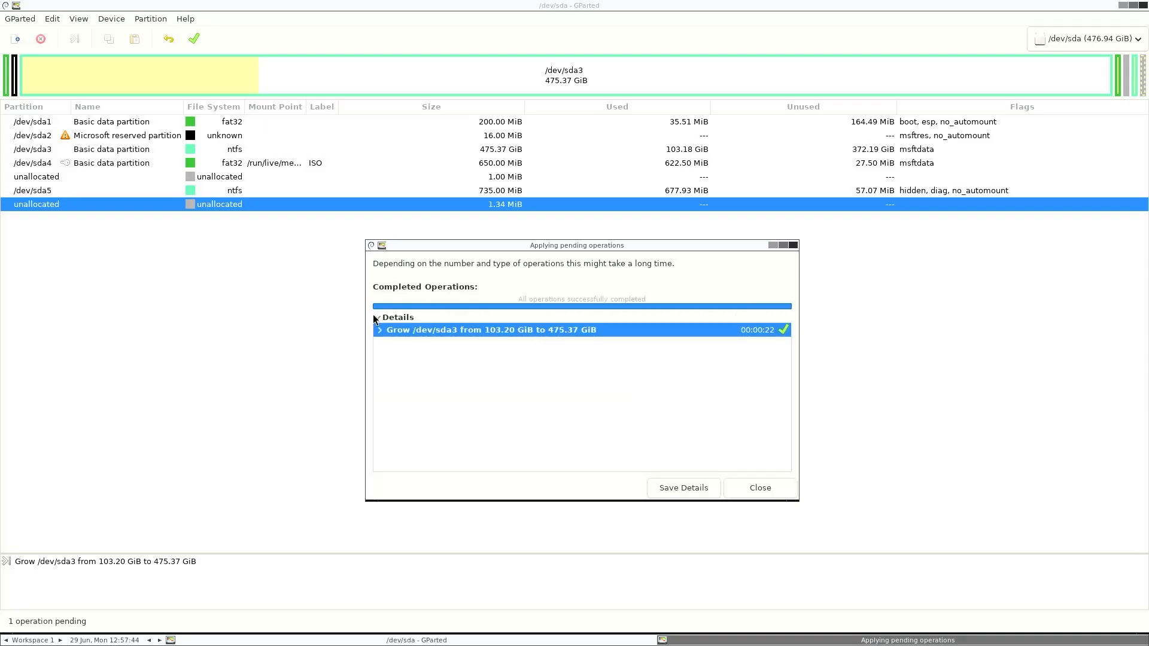
left_click(379, 330)
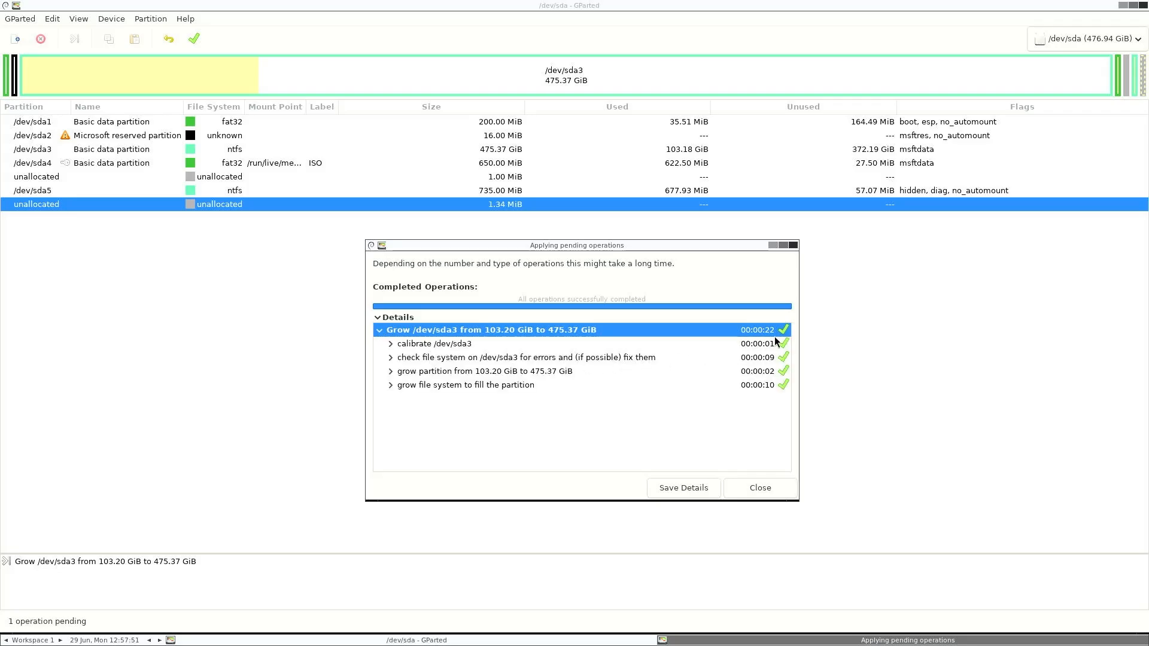
left_click(759, 486)
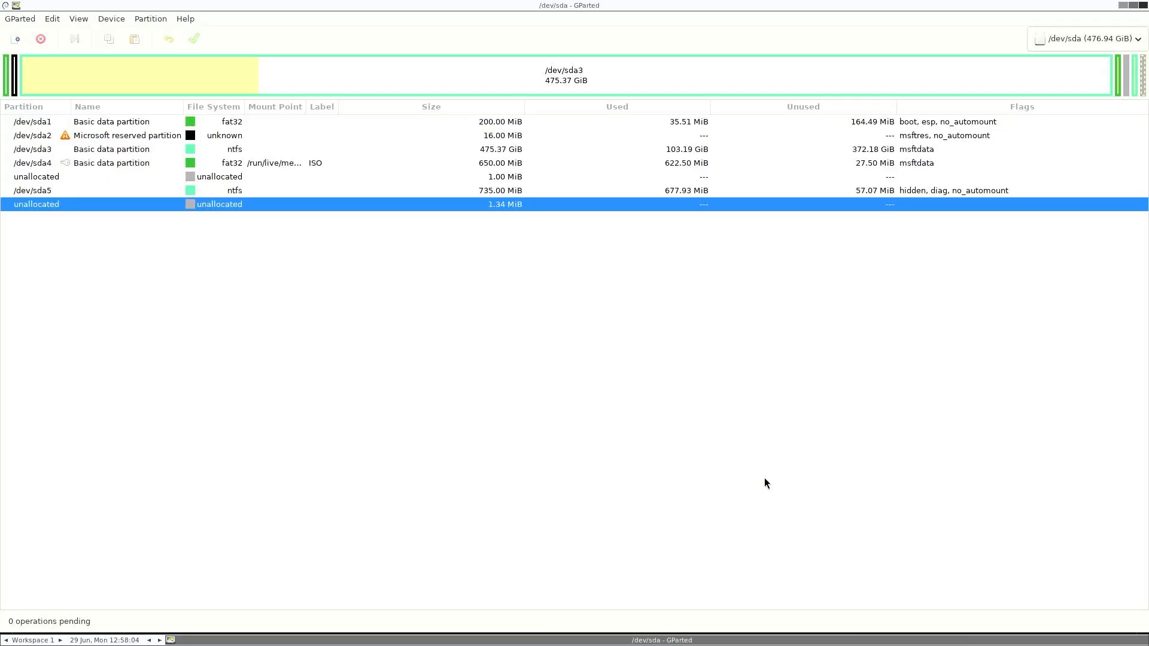
Close GParted and exit the live session with Reboot to return to Windows.
left_click(1143, 6)
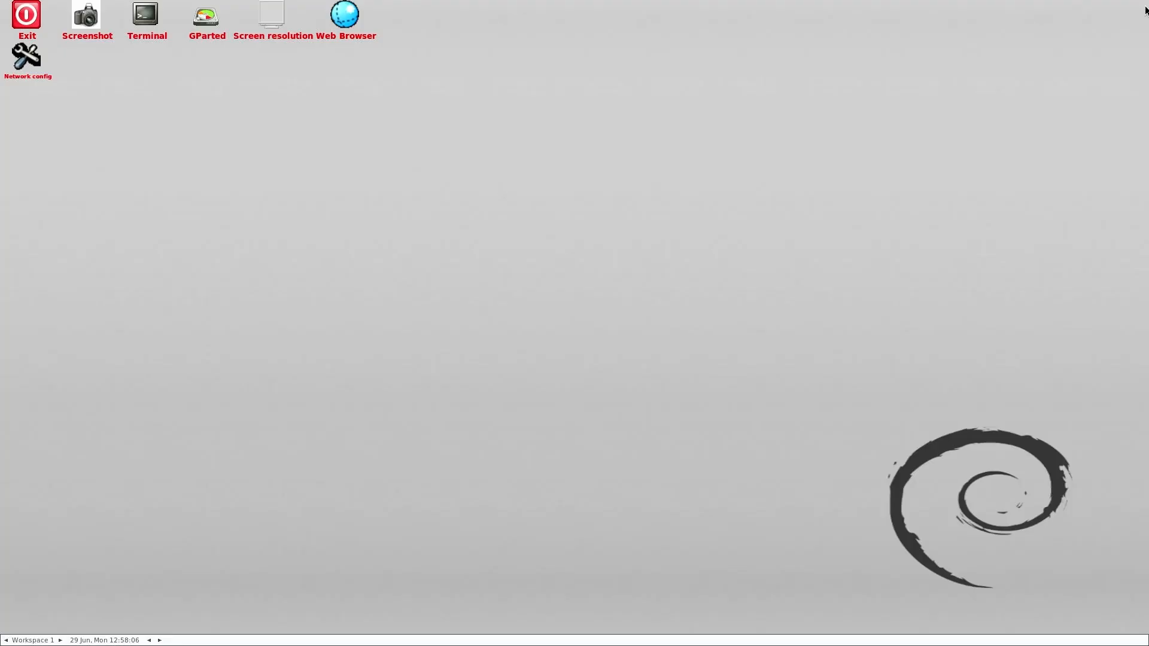
left_click(26, 18)
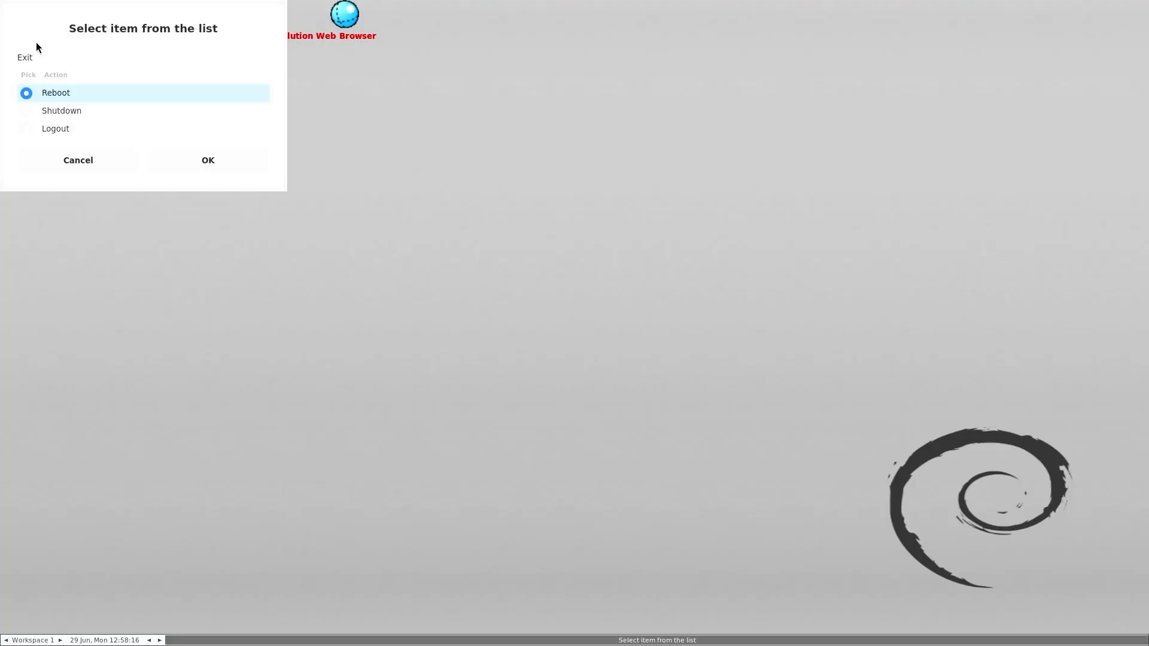
left_click(60, 128)
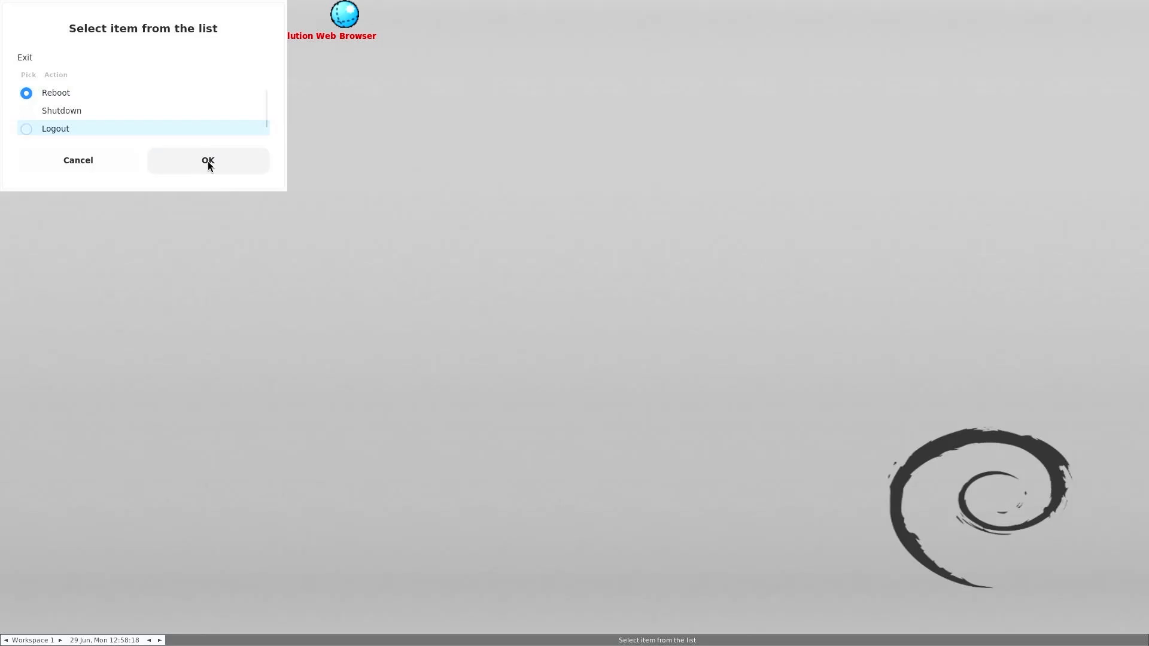
left_click(208, 161)
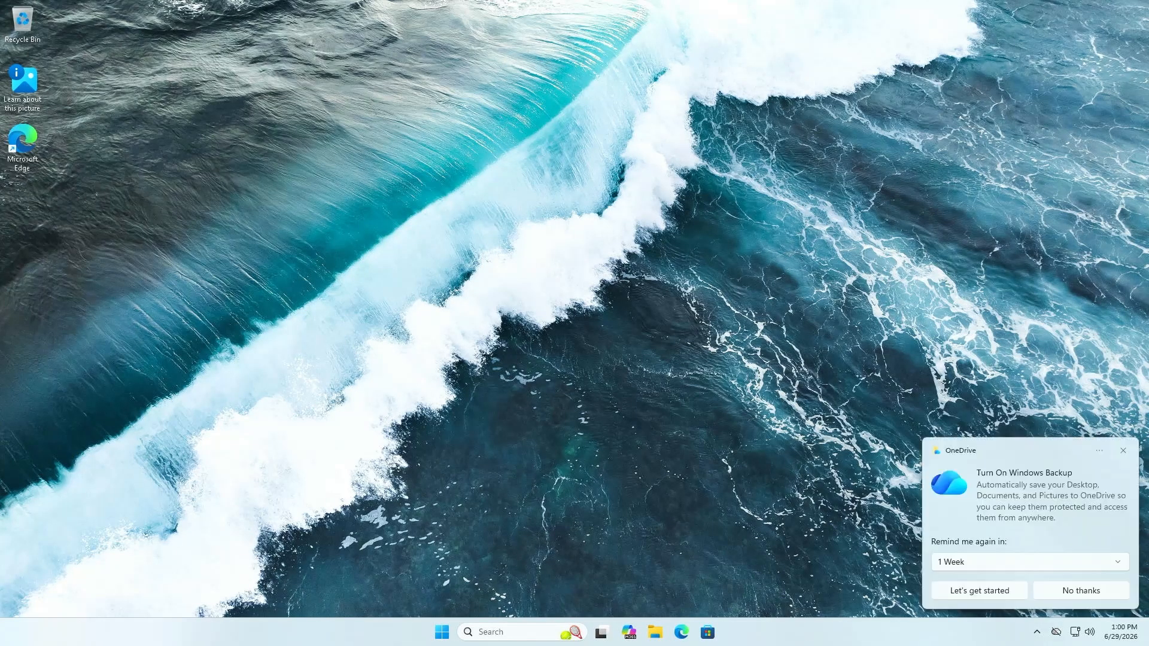
Open Disk Management, try to shrink the C: volume, and dismiss the resulting message.
key("super")
type("disk management")
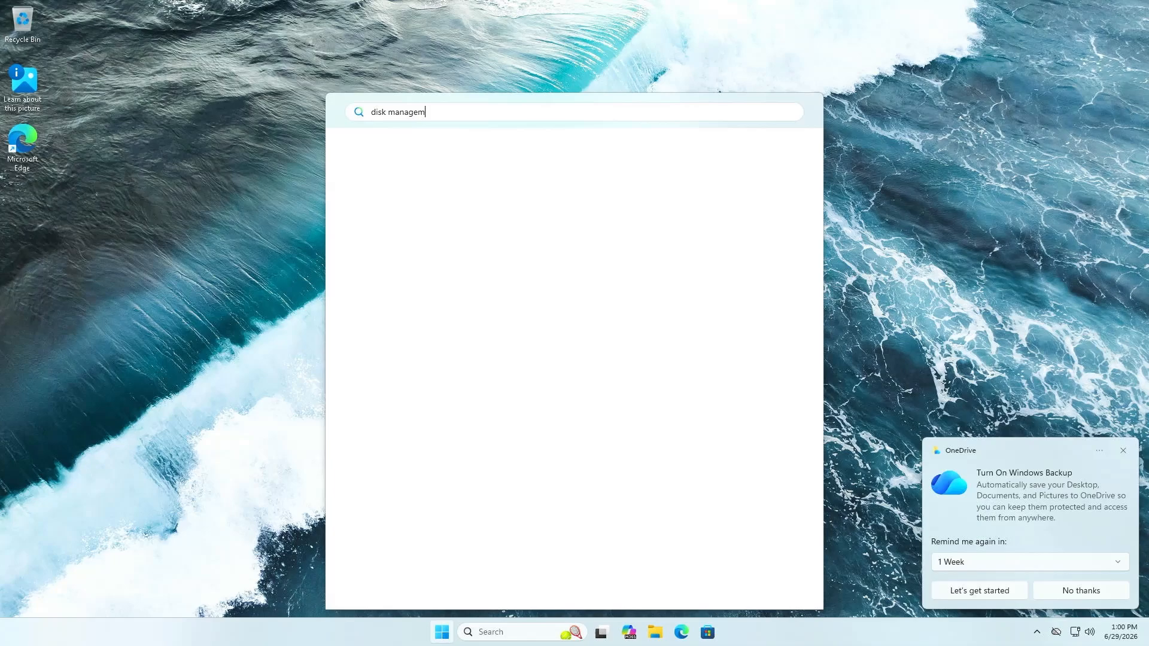
key("Return")
left_click(546, 242)
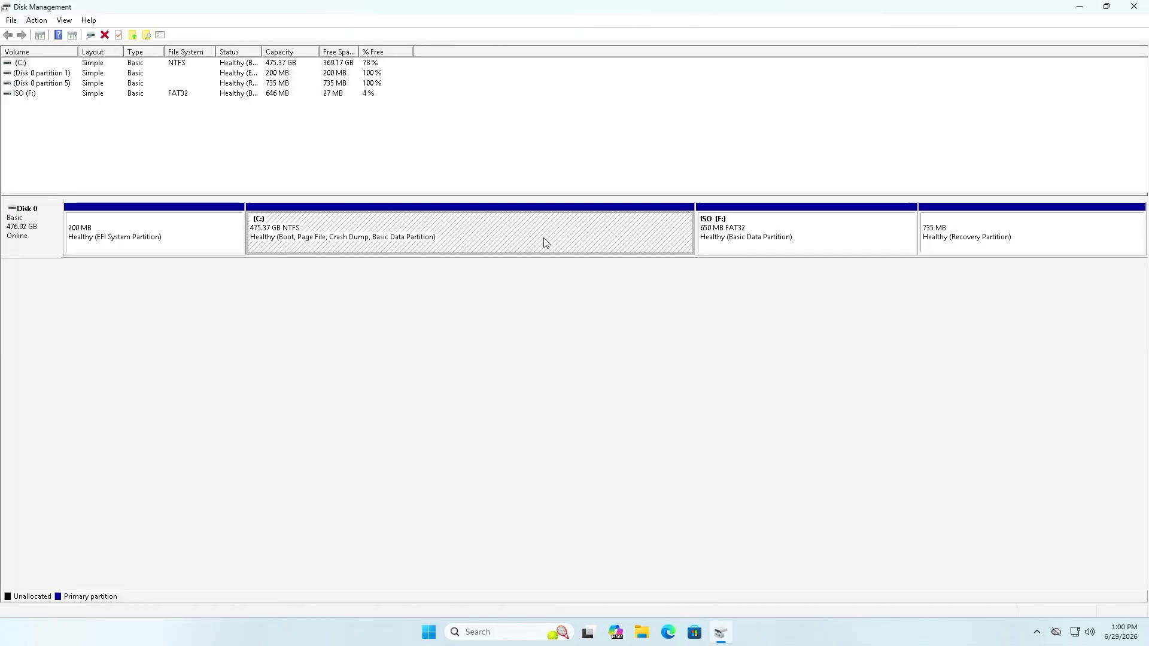
right_click(546, 243)
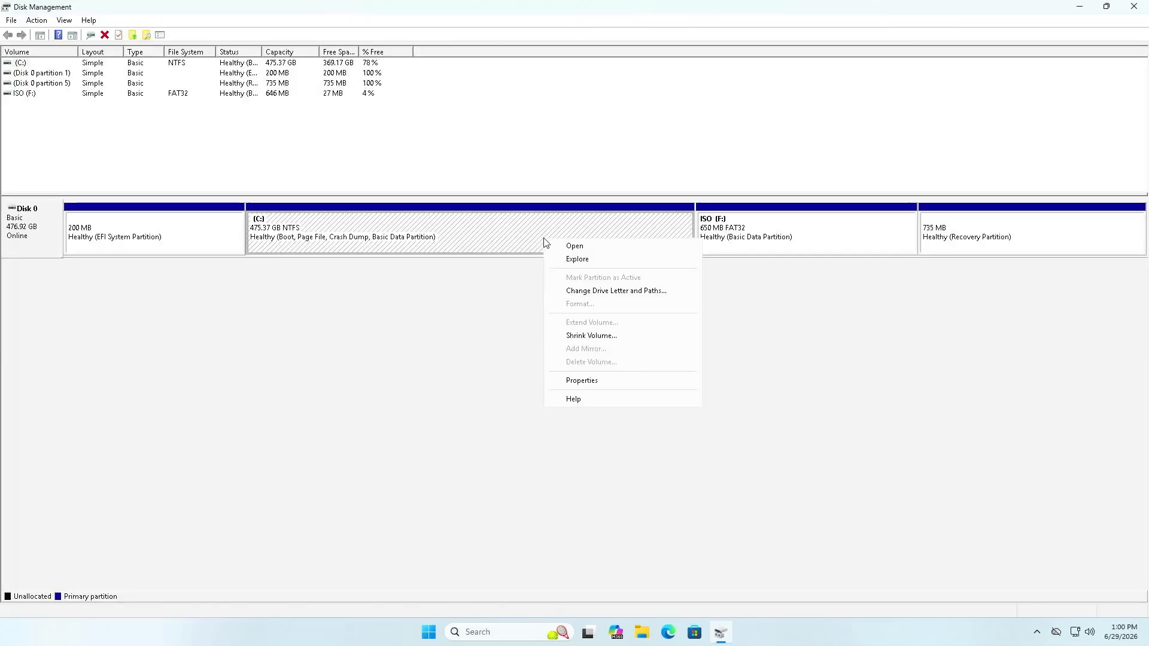
left_click(591, 336)
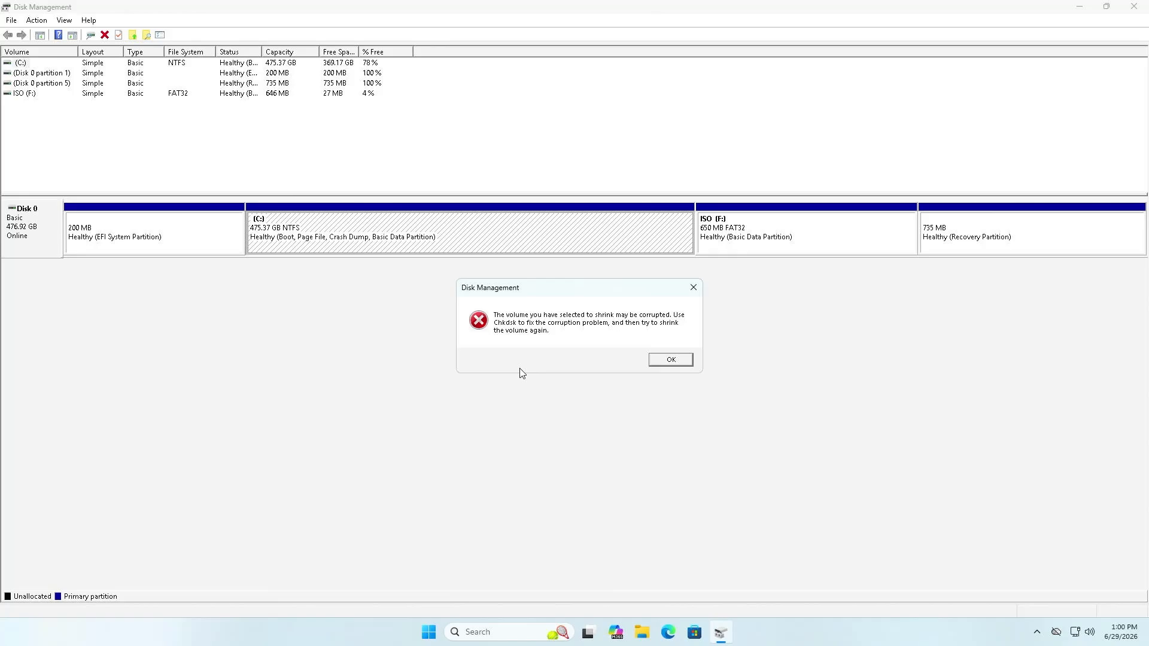
left_click(673, 360)
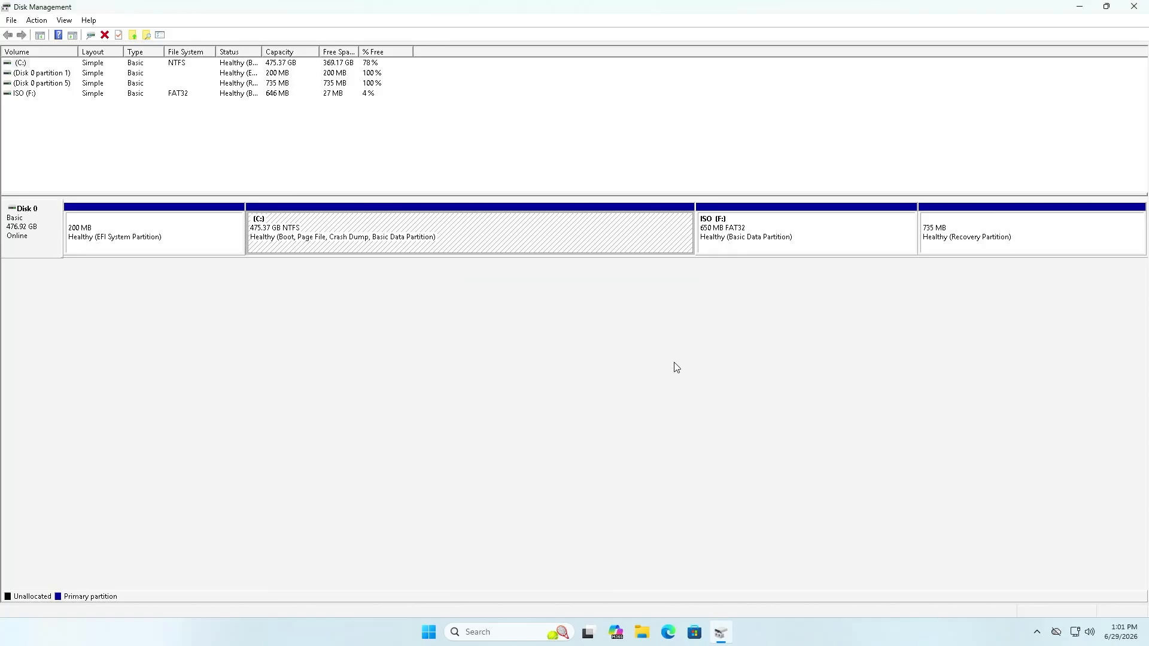
Run chkdsk /F c: in an administrator Command Prompt and agree to schedule the check for the next restart.
key("super")
type("command")
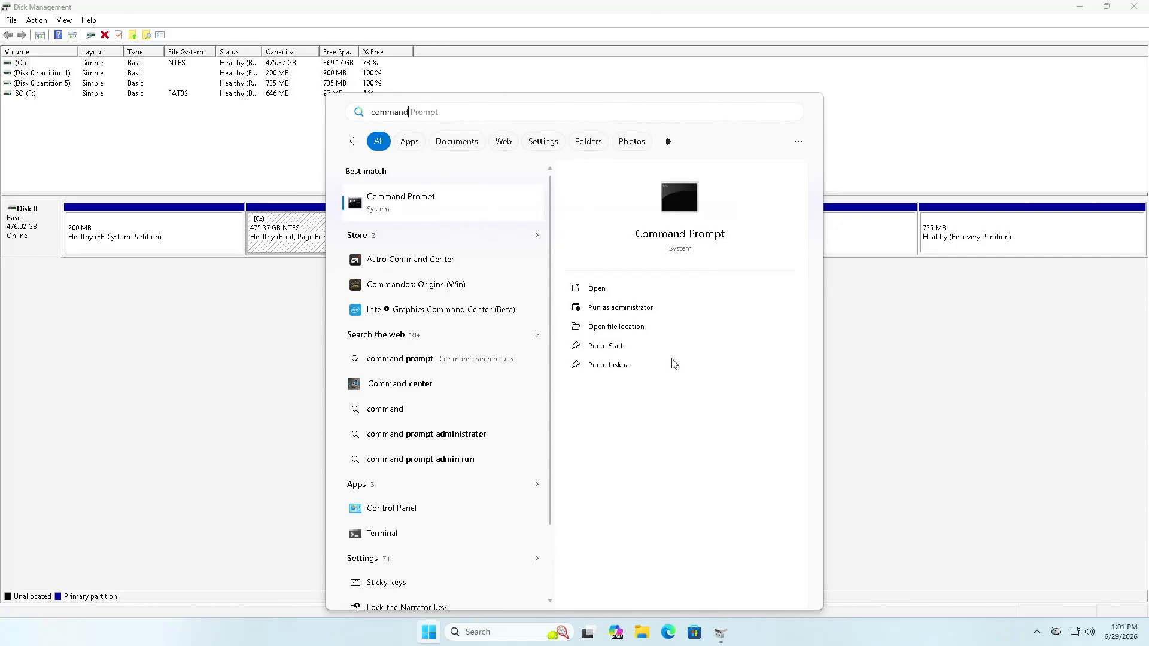
left_click(605, 307)
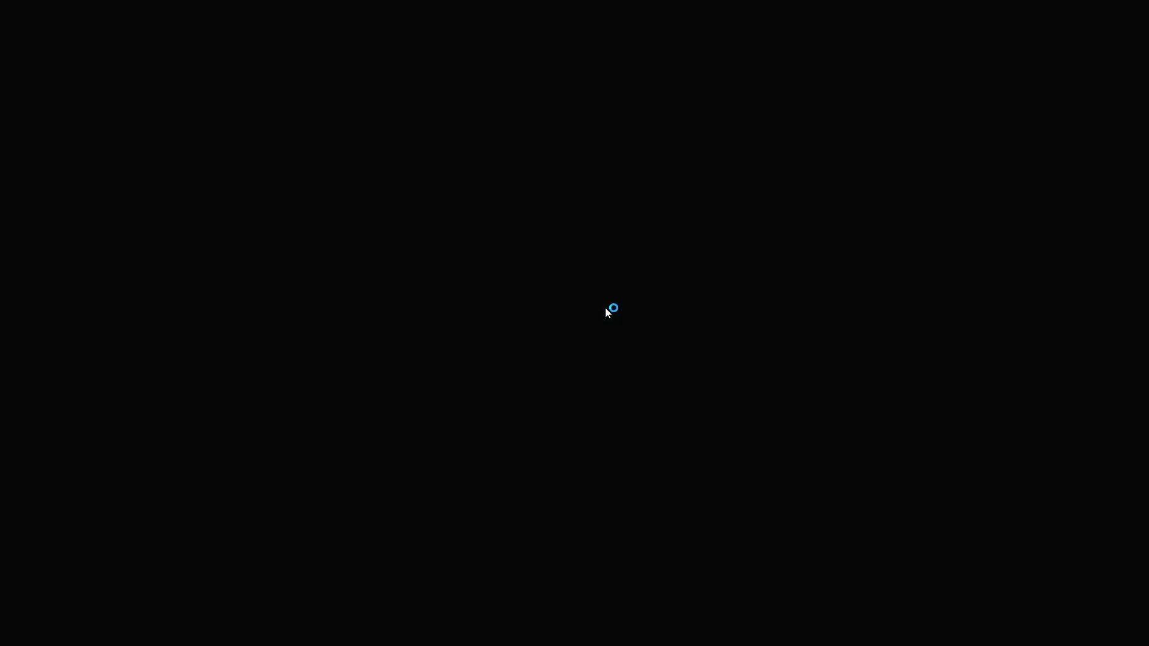
left_click(520, 409)
type("c")
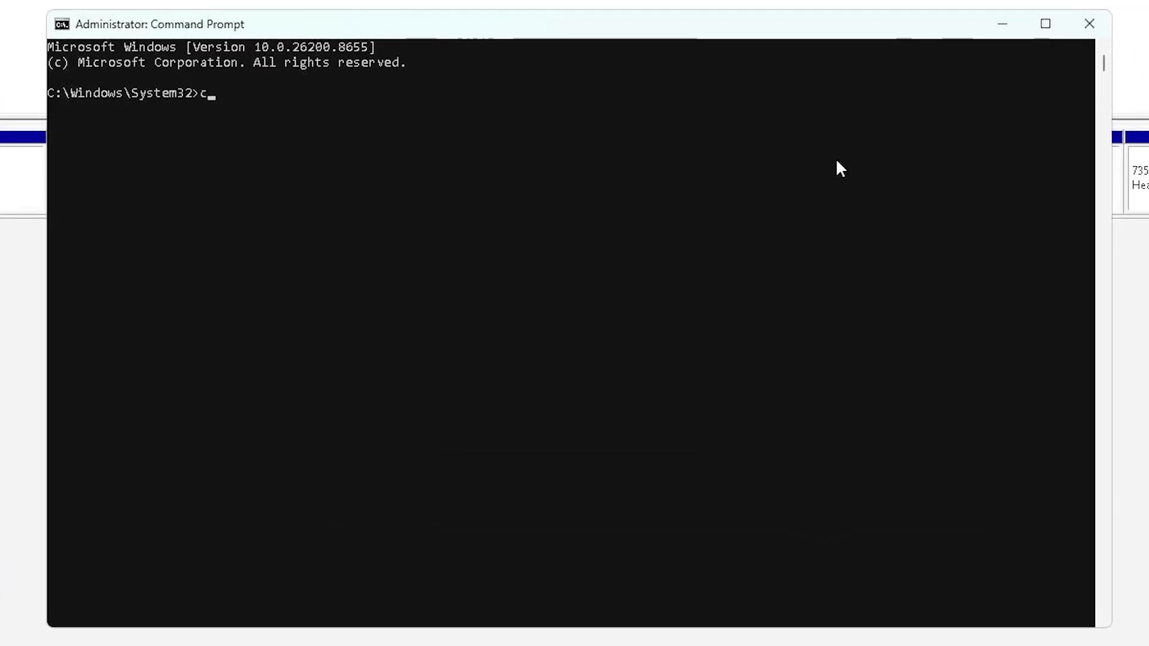
type("hkdsk /F")
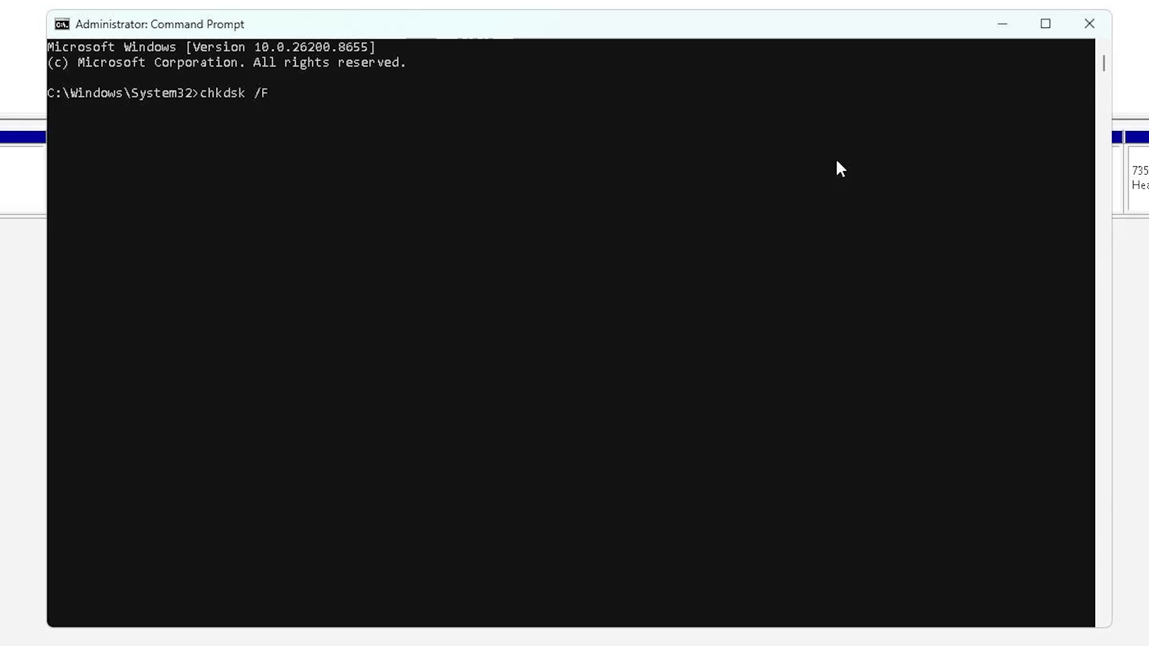
type(" c:")
key("Return")
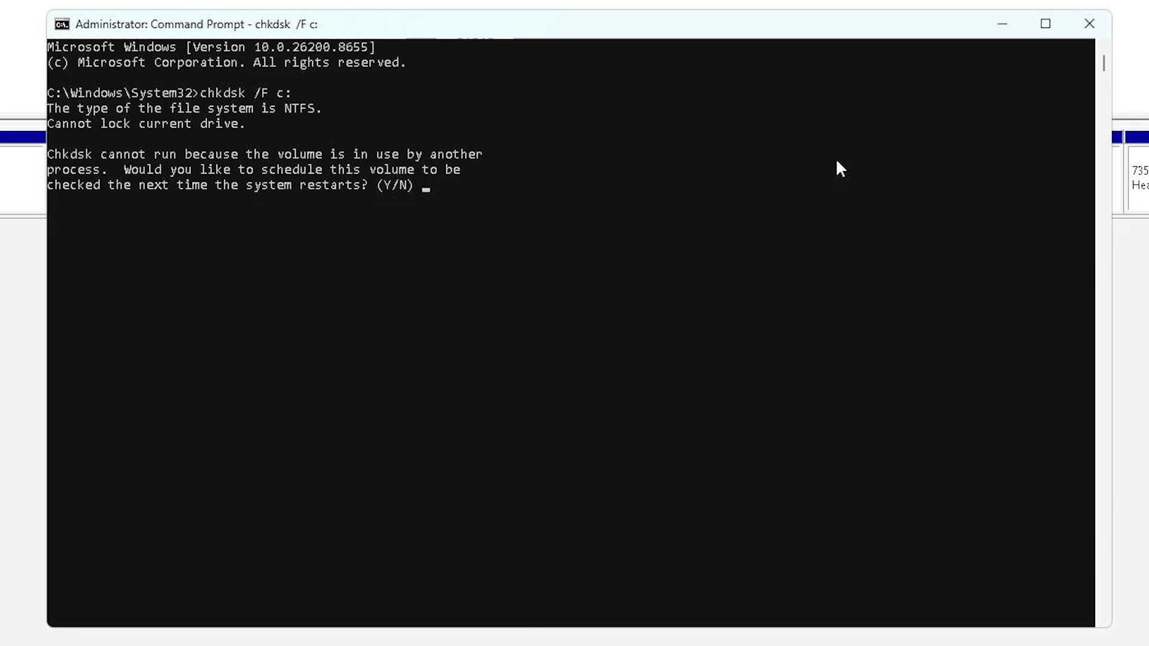
type("y")
key("Return")
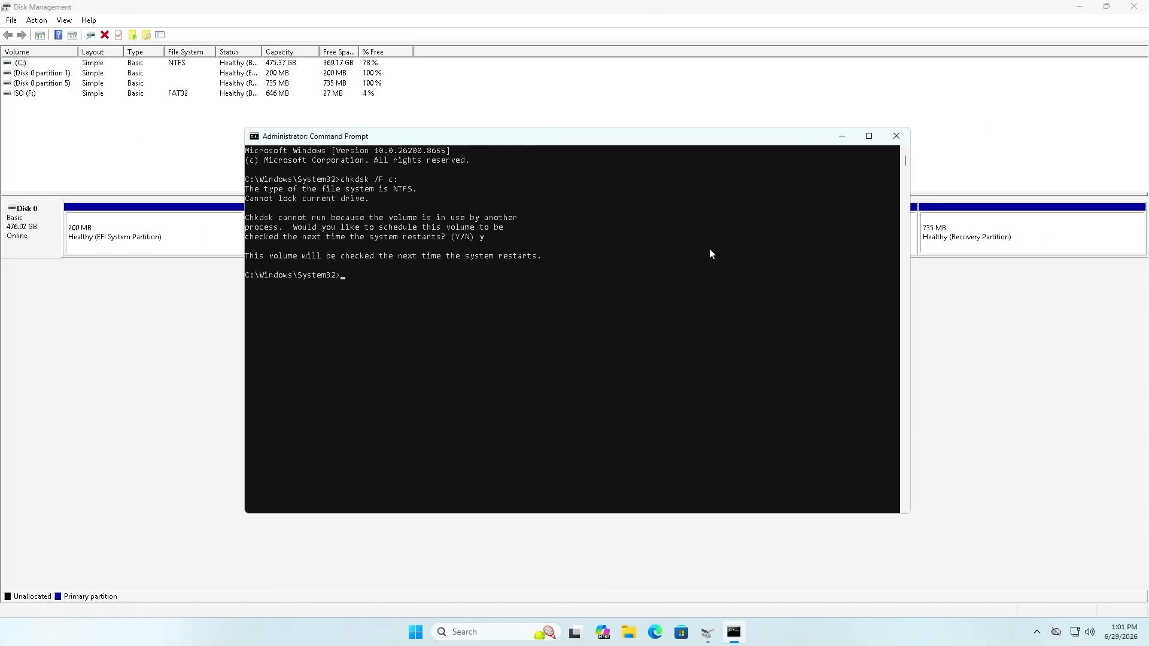
Restart Windows so that the scheduled disk check runs on the C: volume.
right_click(418, 639)
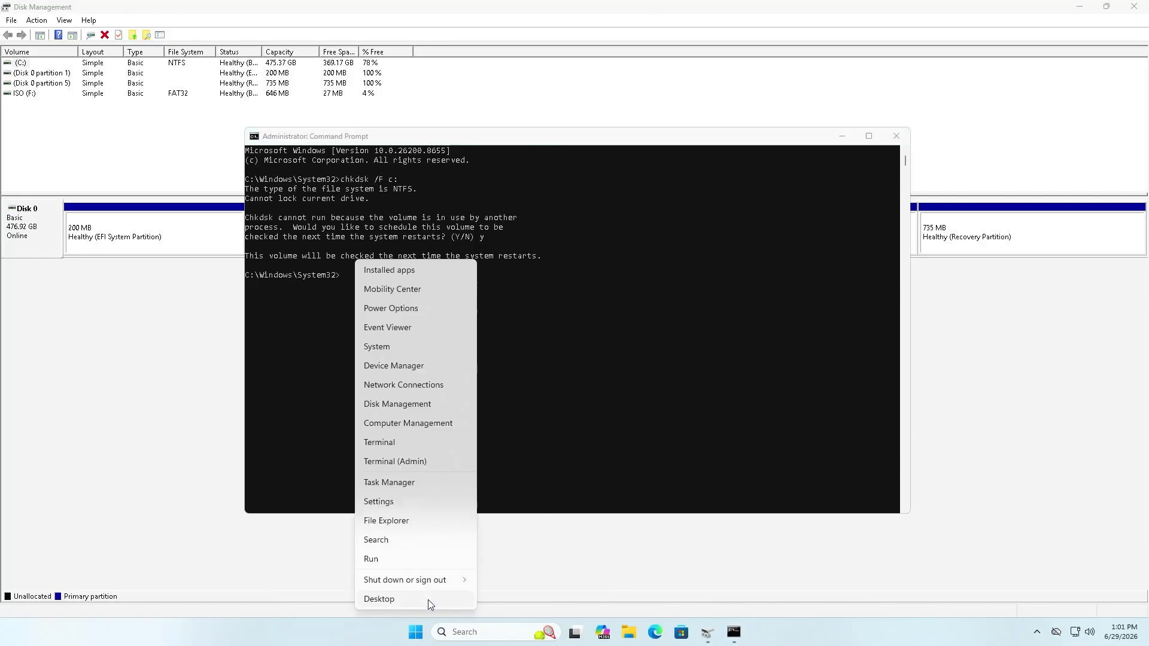
mouse_move(437, 584)
left_click(497, 578)
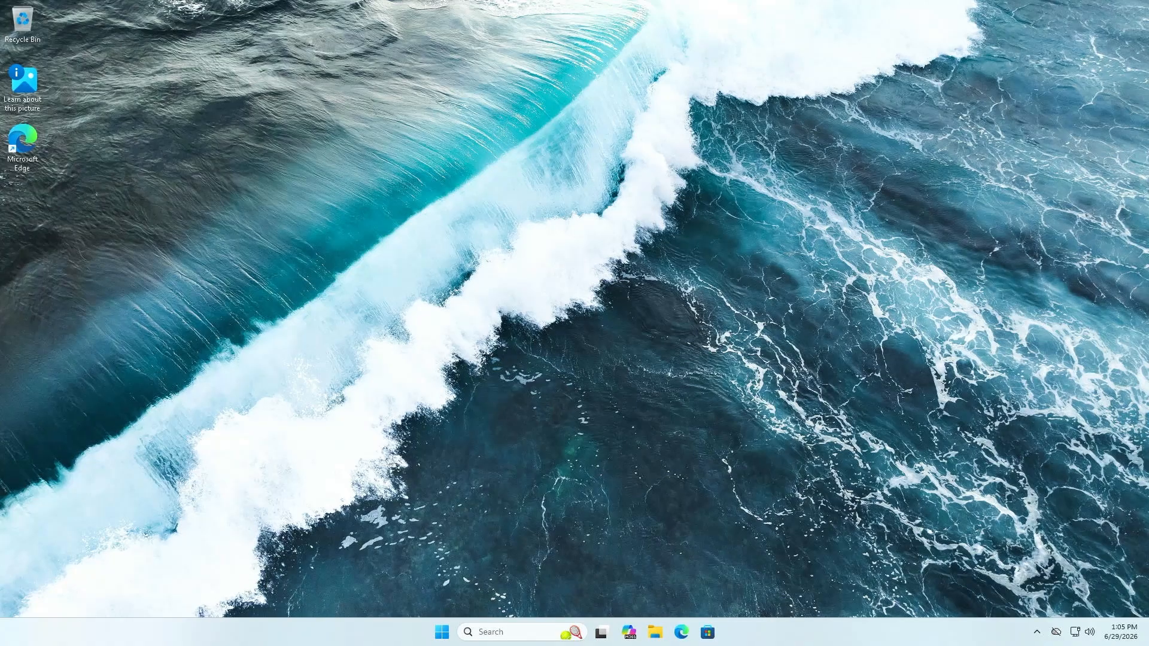
Open Disk Management, check how much space the C: volume can be shrunk by, and cancel the shrink.
key("super")
type("disk management")
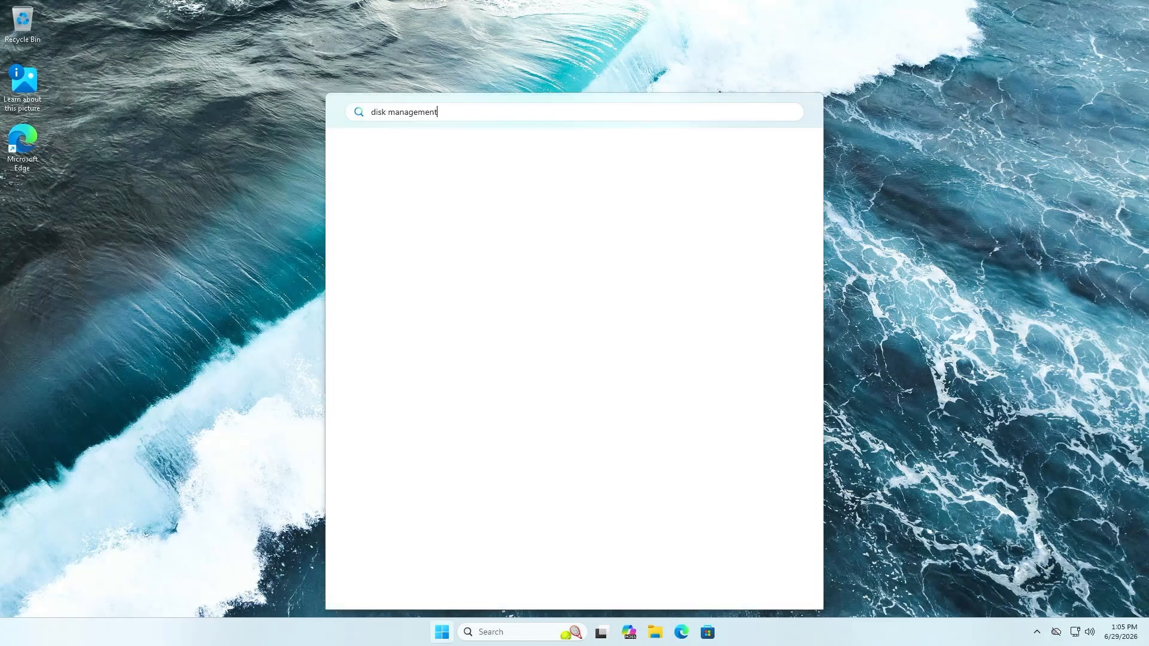
key("Return")
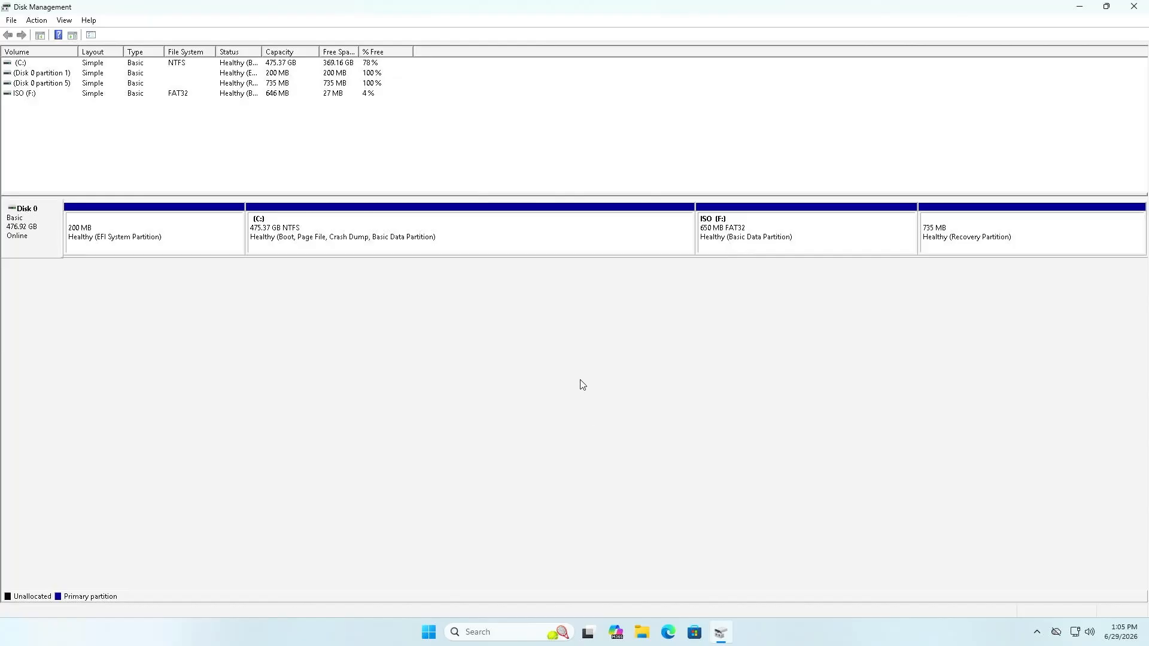
right_click(526, 244)
left_click(582, 337)
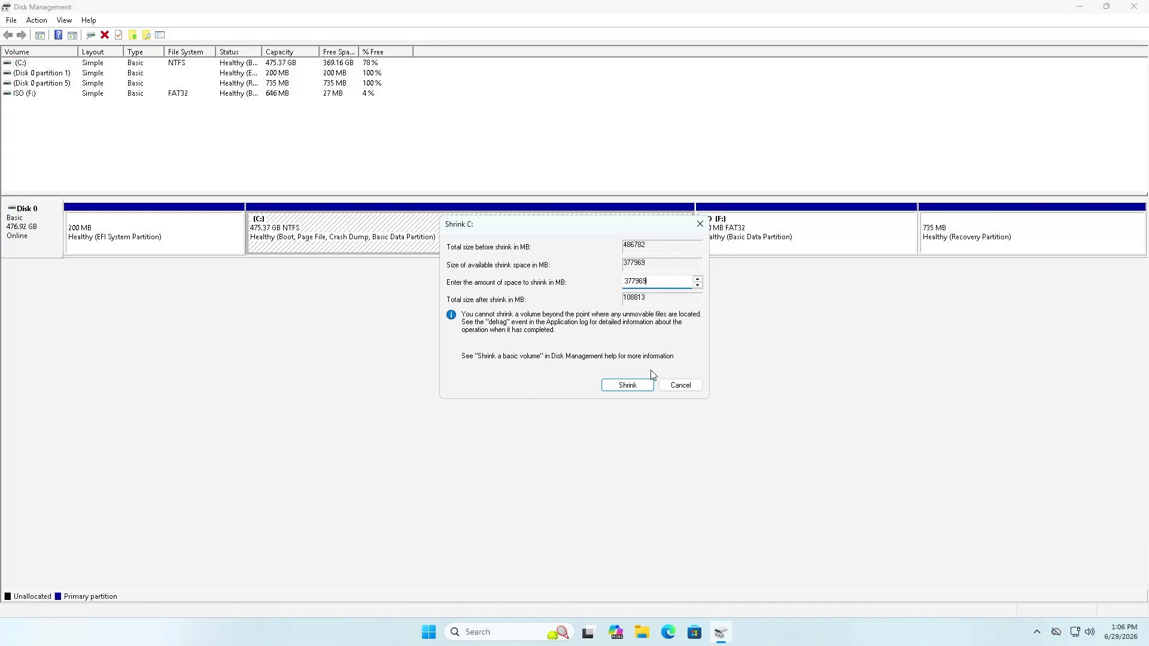
left_click(680, 388)
Delete the 650 MB FAT32 volume ISO (F:) and confirm the deletion.
left_click(802, 226)
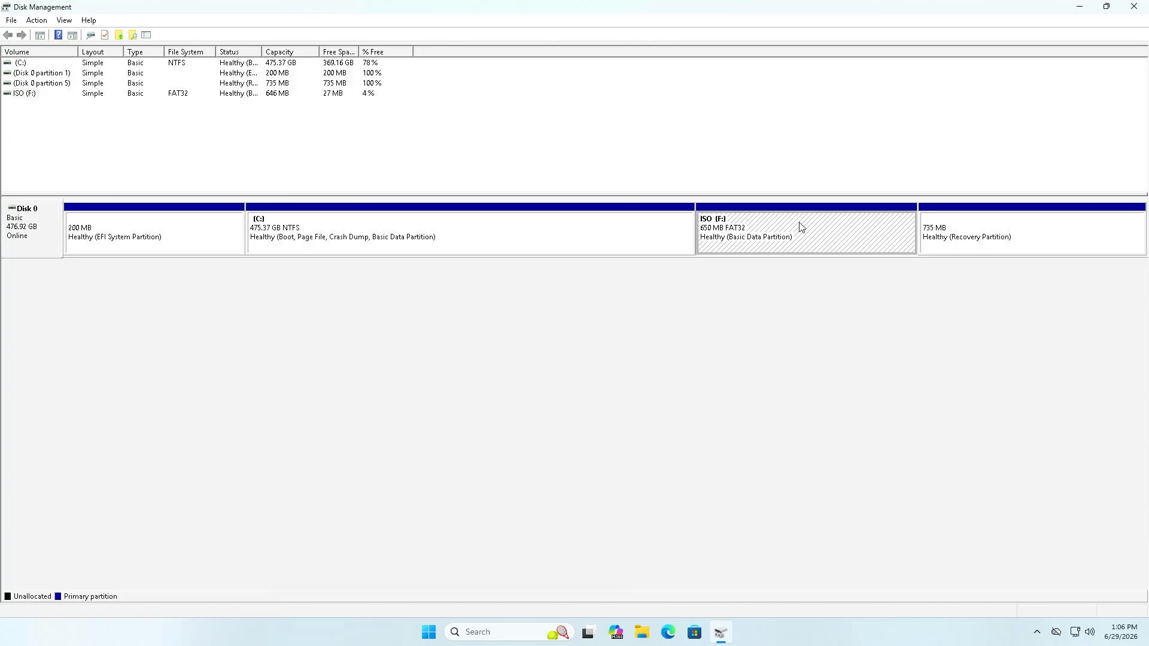
right_click(800, 226)
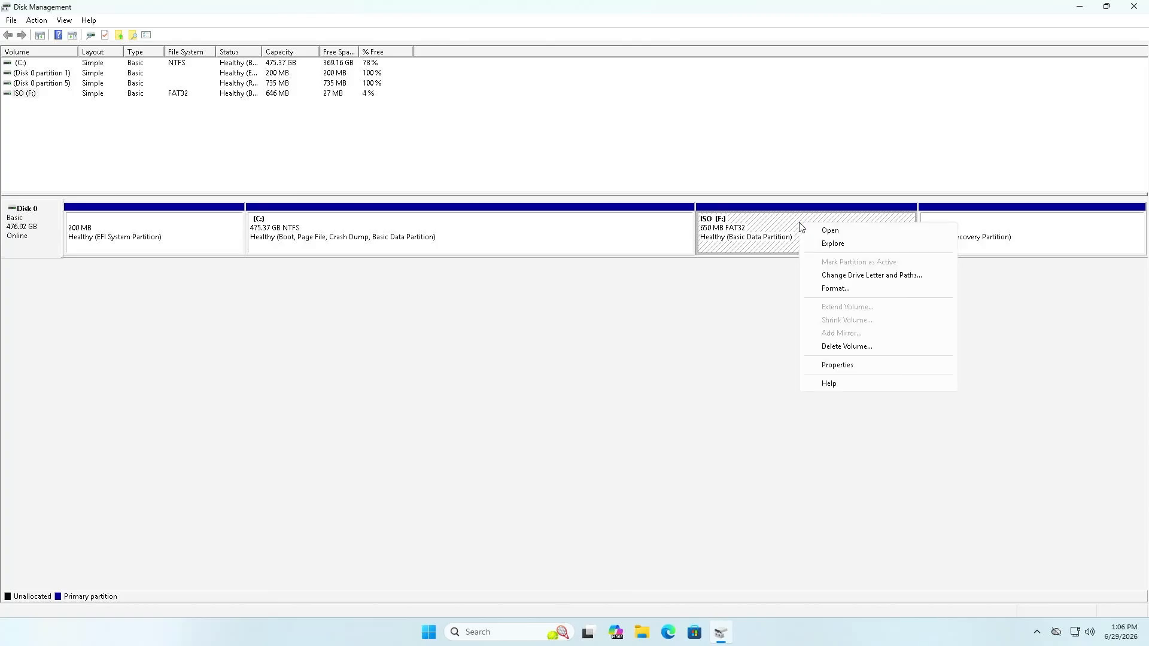
left_click(840, 347)
left_click(617, 358)
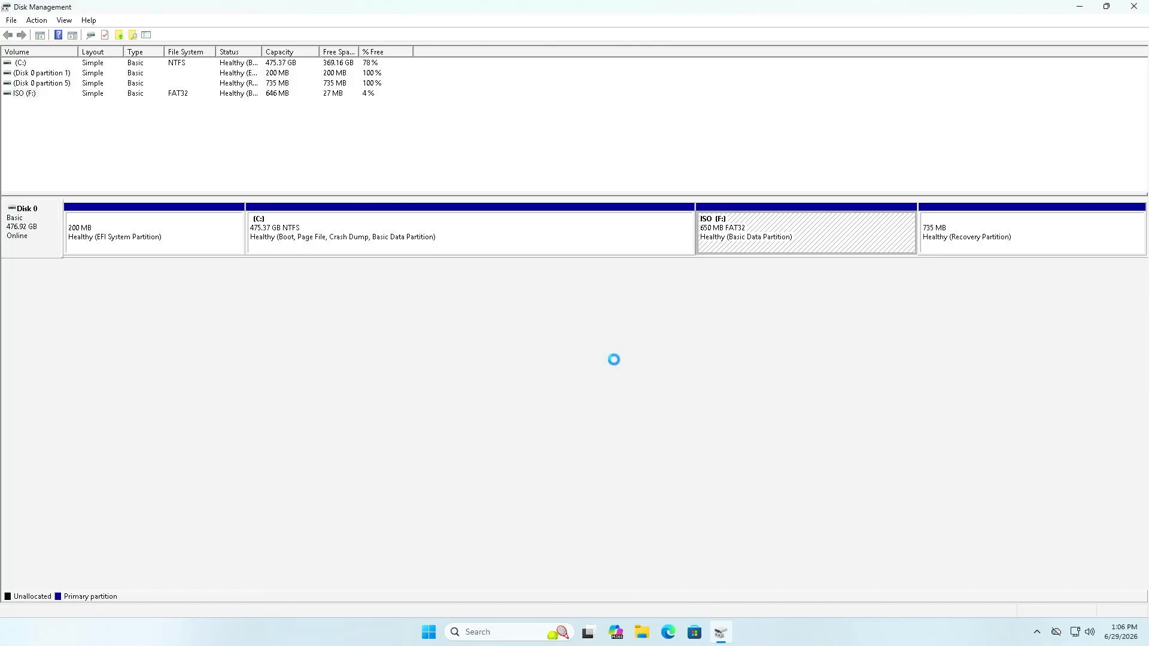
Extend the C: volume with the 650 MB of unallocated space on Disk 0.
left_click(634, 229)
right_click(634, 229)
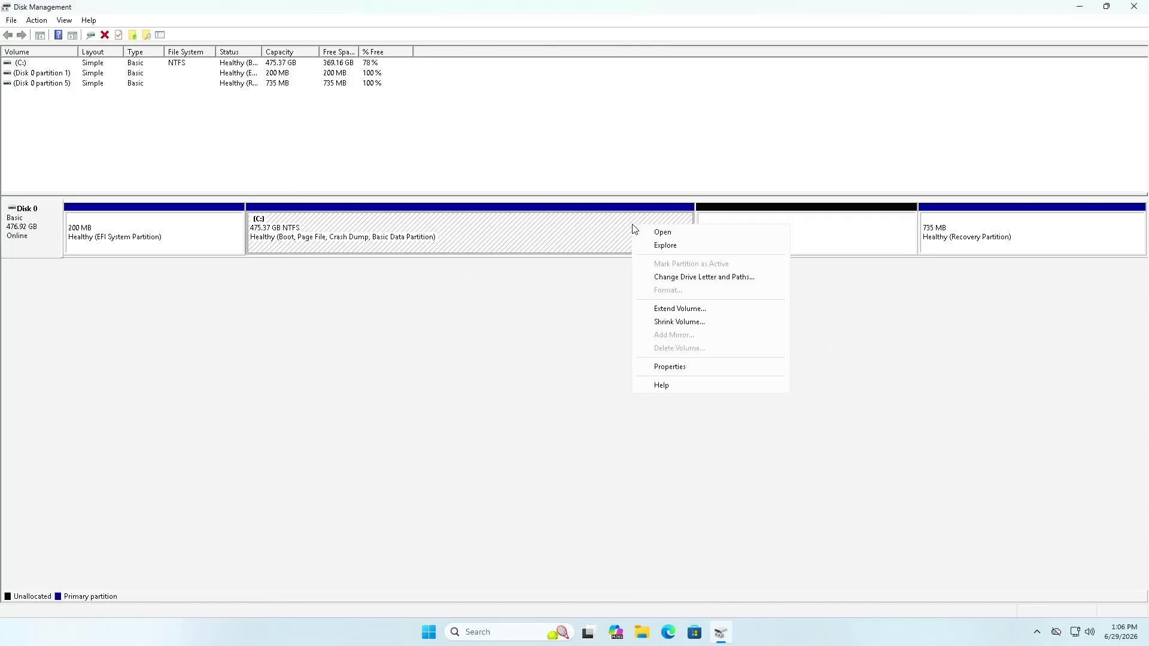
left_click(678, 309)
left_click(233, 287)
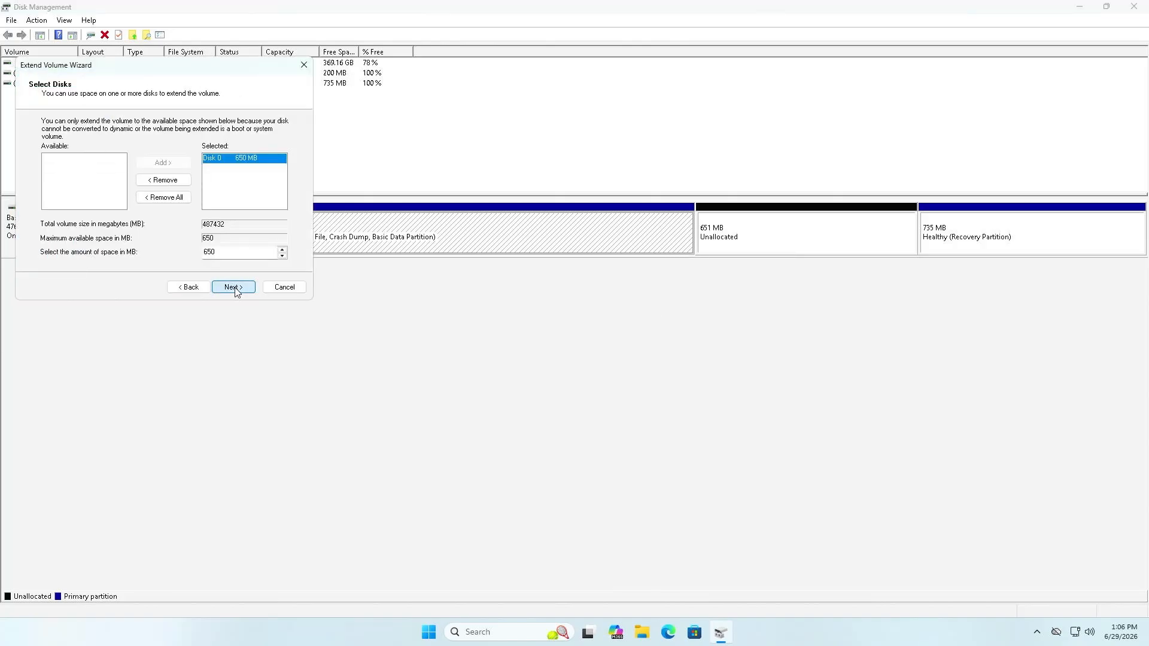
left_click(235, 289)
left_click(234, 287)
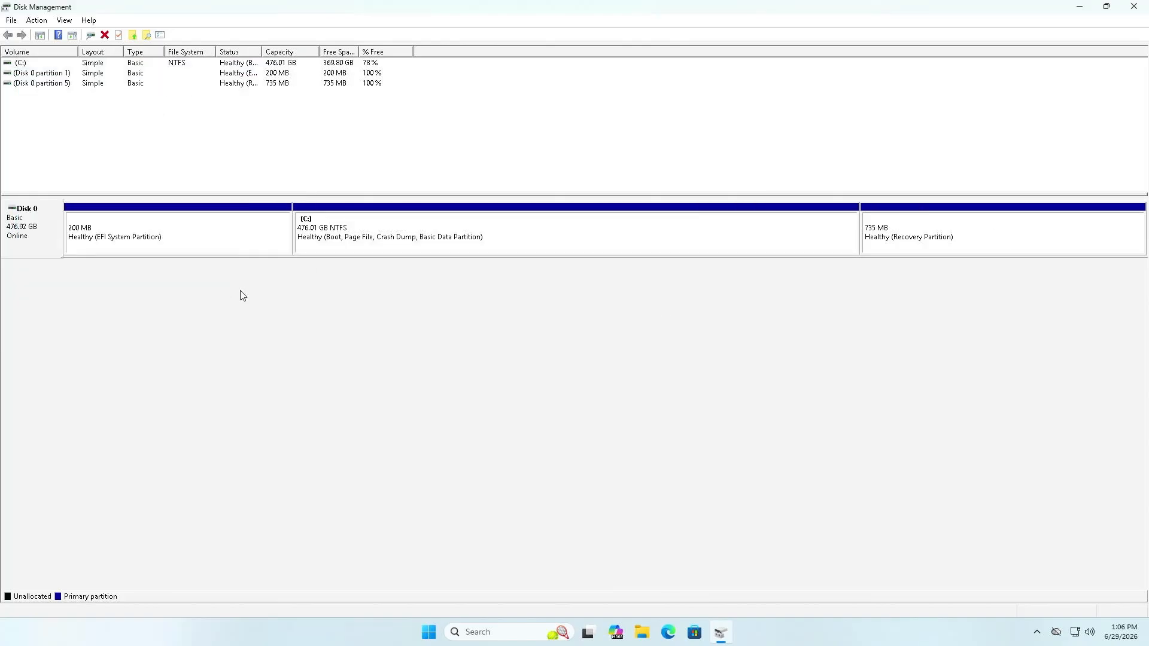